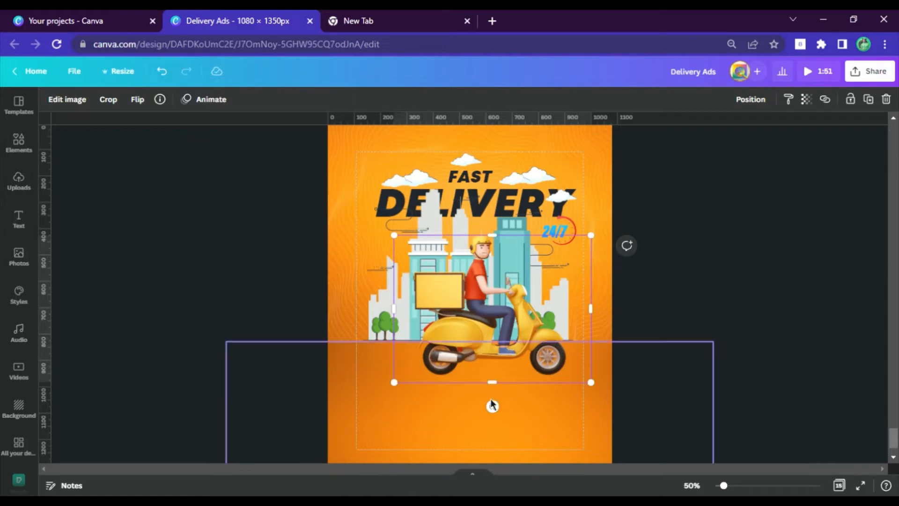
Step: Tilt the delivery scooter slightly so its front wheel lifts, and centre it in front of the city buildings
left_click_drag(492, 405, 512, 404)
left_click_drag(511, 345, 498, 346)
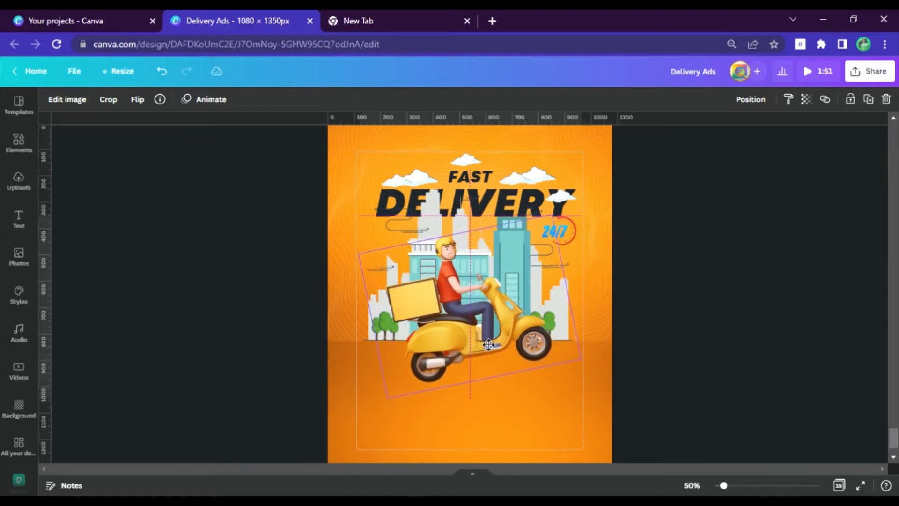
left_click_drag(487, 415, 487, 413)
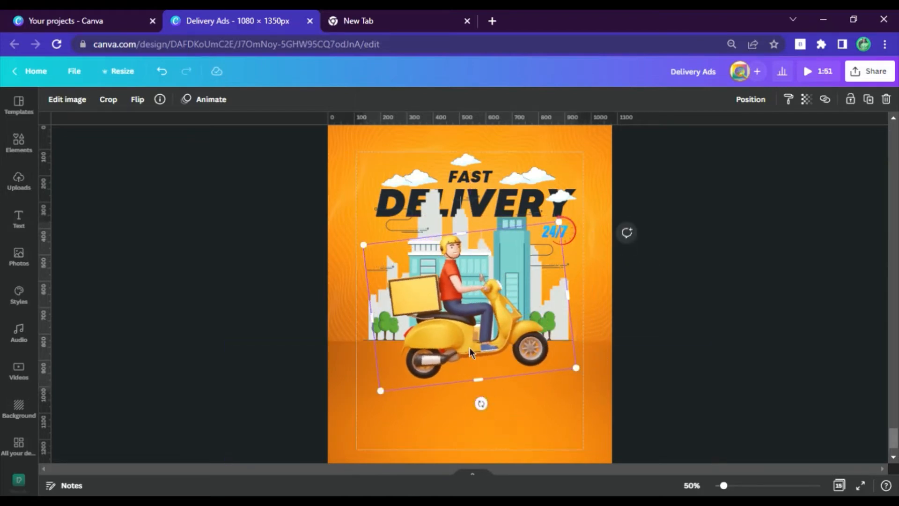
left_click(689, 323)
Step: Copy the comic explosion cloud from the assets page onto the poster, rotate it and place it at the scooter's exhaust pipe
scroll(672, 273, "up", 6)
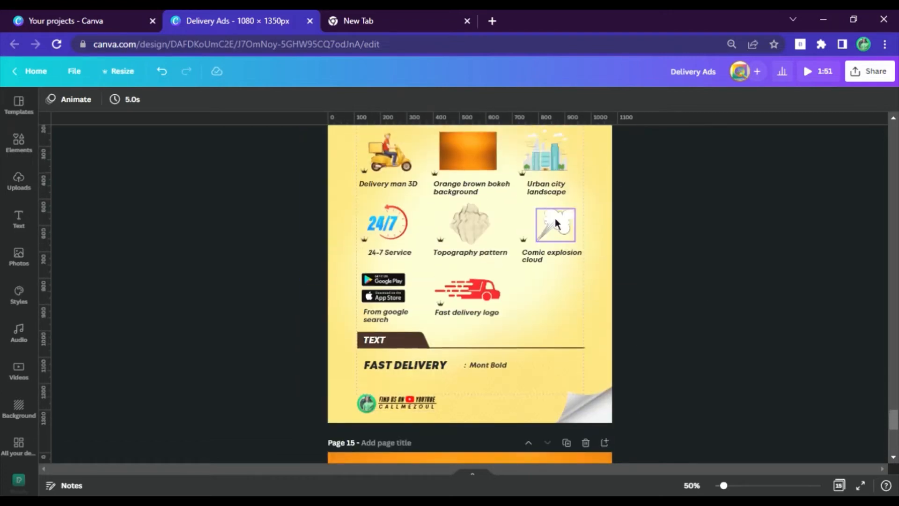
left_click(556, 219)
scroll(555, 217, "down", 10)
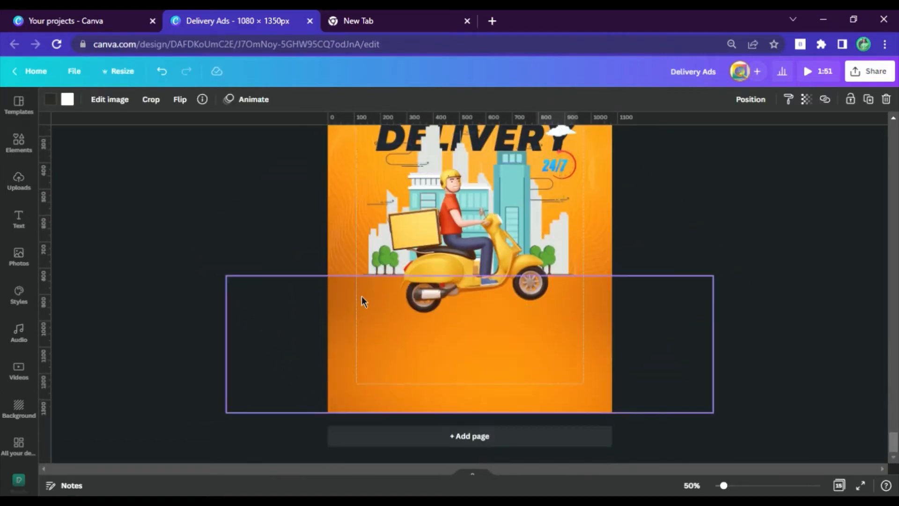
left_click(361, 301)
key("ctrl+v")
left_click_drag(568, 223, 398, 305)
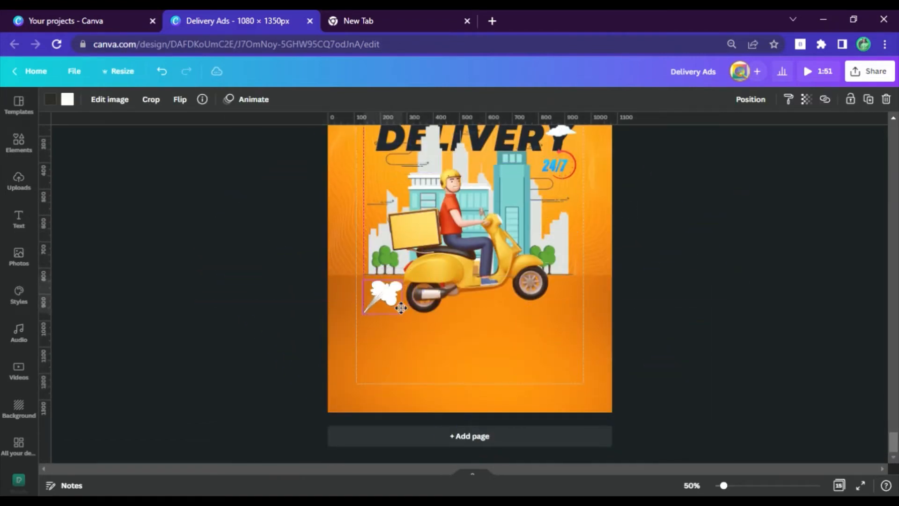
left_click_drag(383, 349, 539, 176)
left_click_drag(377, 310, 387, 312)
left_click(742, 319)
Step: Copy the tagline, colour bars, app description, "AVAILABLE ON" text, store badges and website address from page 12 onto page 15
scroll(759, 309, "up", 10)
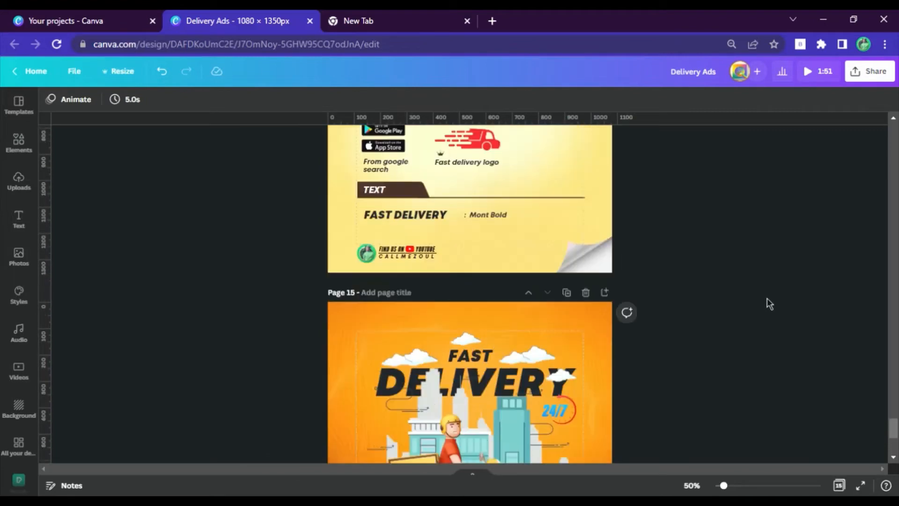
scroll(768, 302, "up", 8)
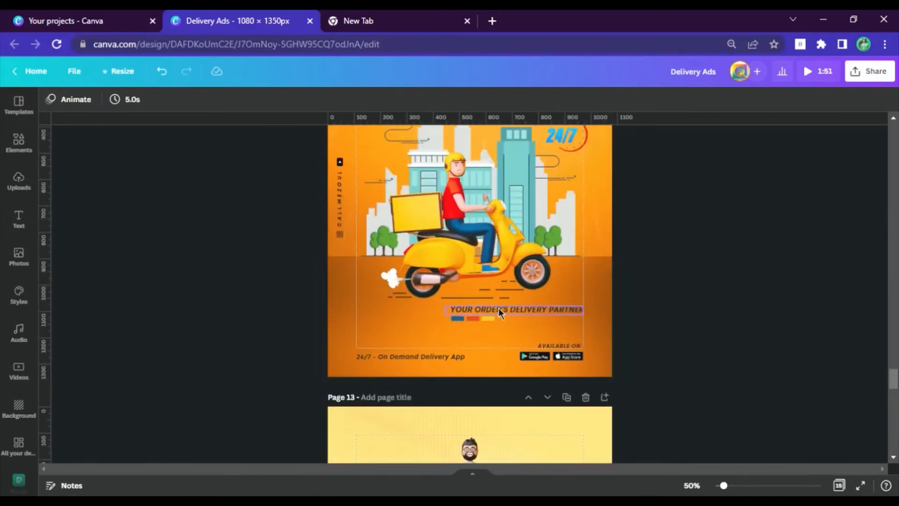
left_click(560, 346)
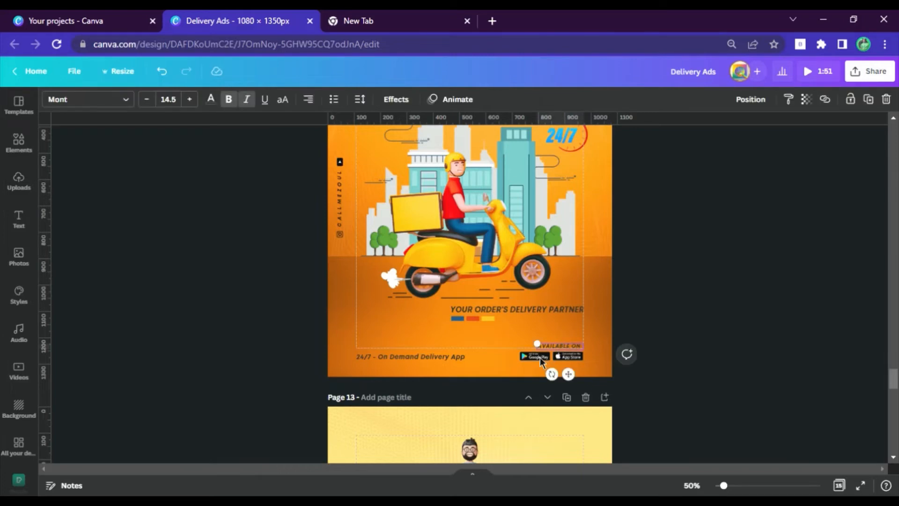
left_click(575, 361, "shift")
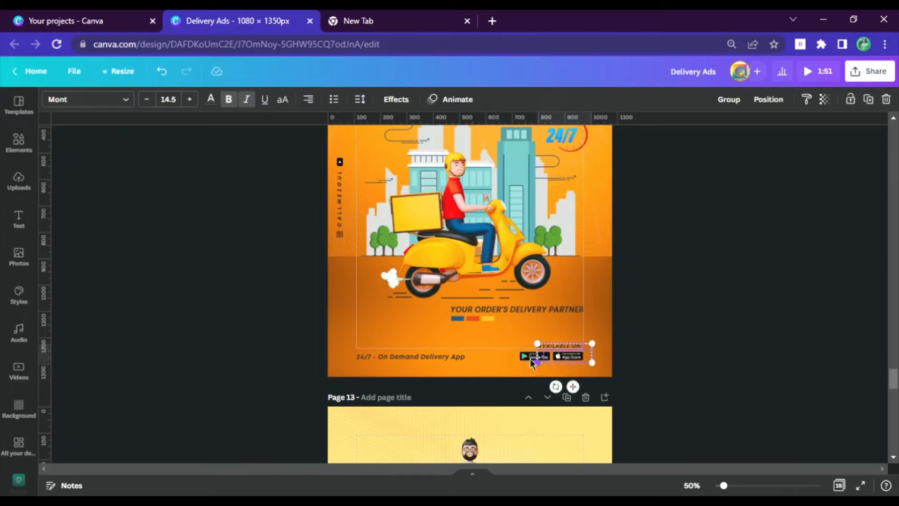
left_click(424, 358, "shift")
left_click(503, 309, "shift")
scroll(536, 316, "up", 1)
scroll(537, 318, "up", 5)
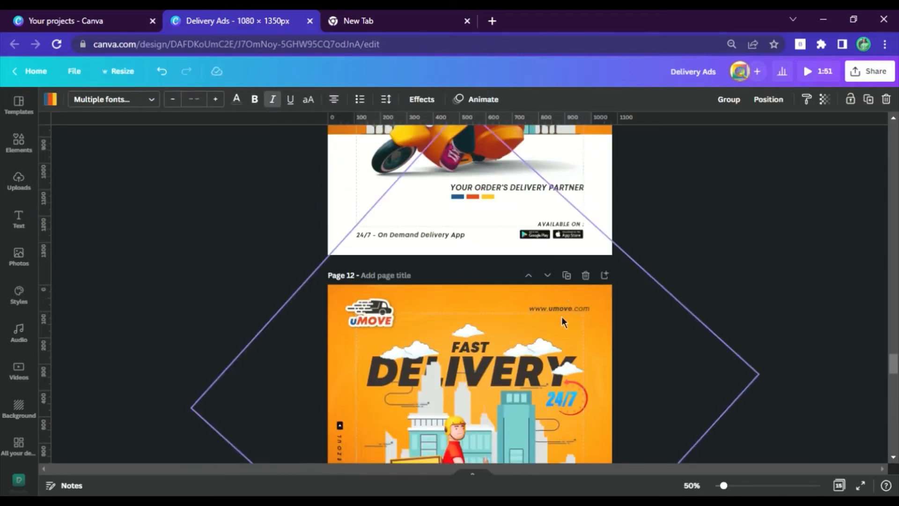
left_click(562, 309, "shift")
scroll(597, 279, "down", 20)
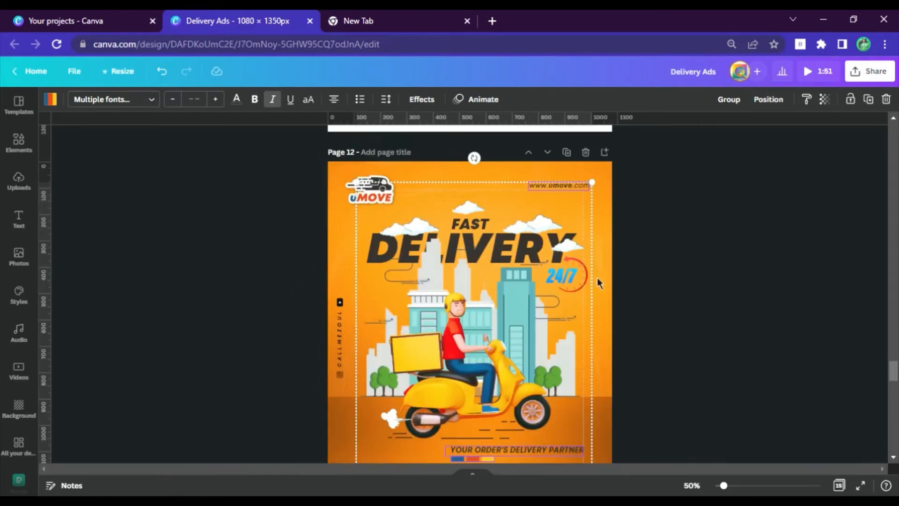
left_click(487, 389)
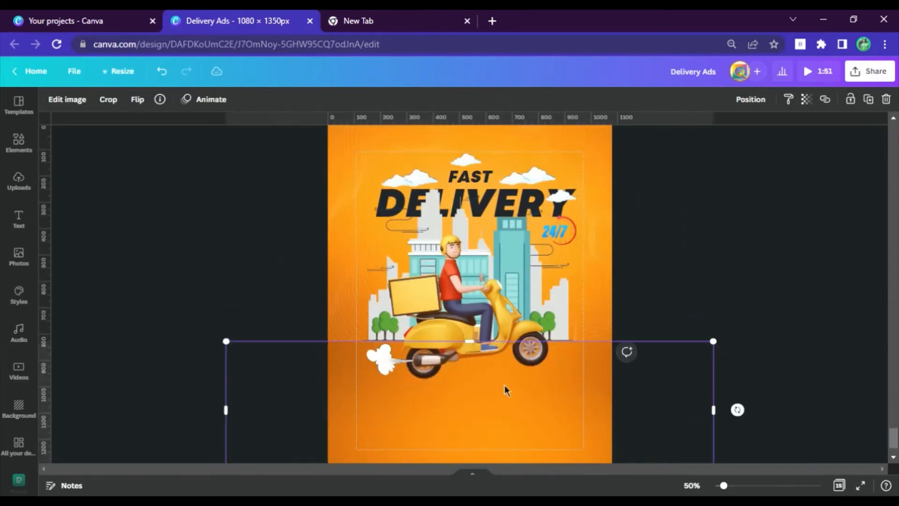
key("ctrl+v")
left_click(735, 250)
Step: Add a plain straight line, place it beneath the scooter near the front wheel and shorten it from its rear end
scroll(527, 298, "up", 4)
scroll(527, 298, "up", 15)
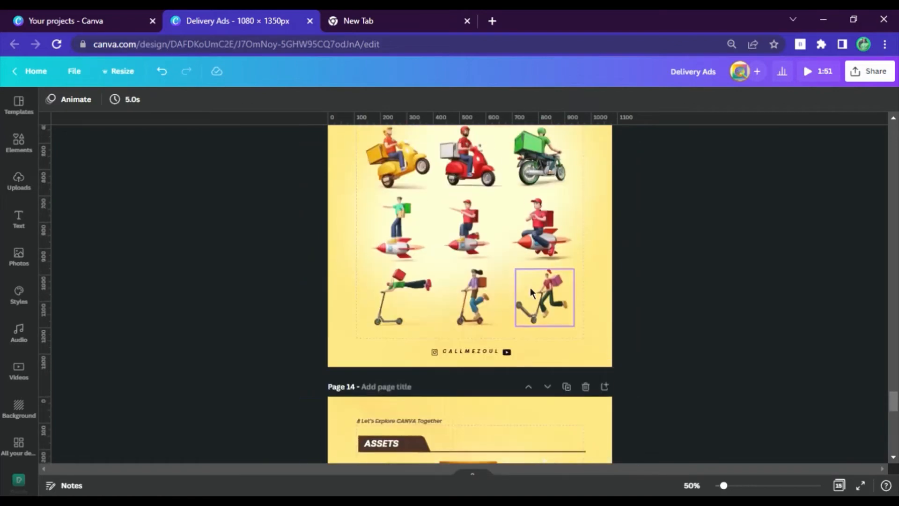
scroll(513, 227, "down", 18)
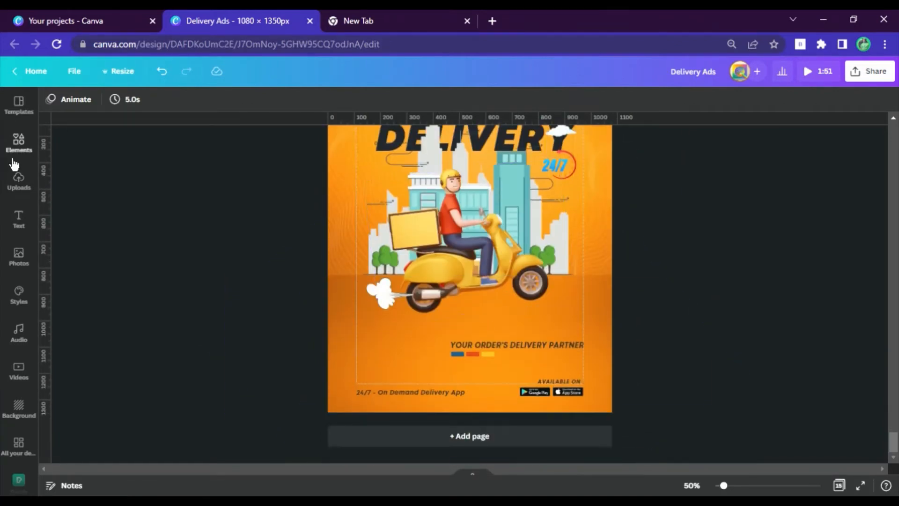
left_click(18, 143)
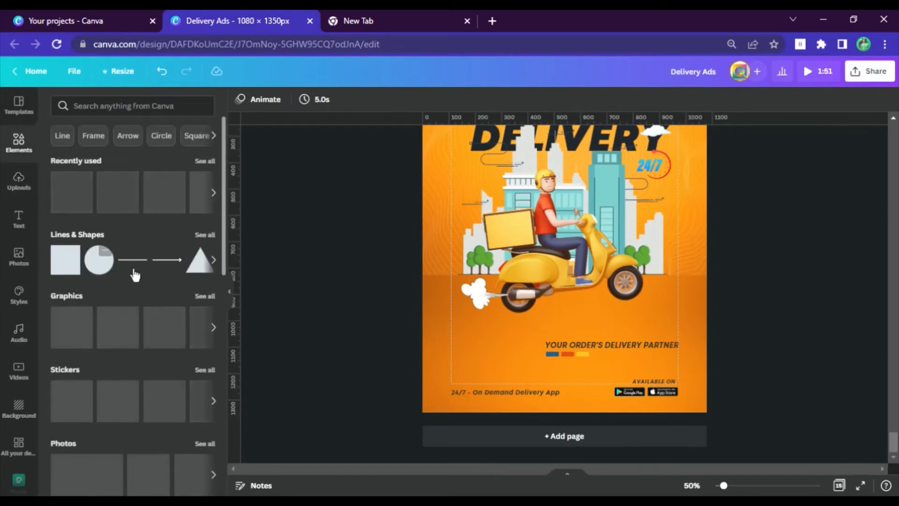
left_click(133, 259)
left_click(245, 291)
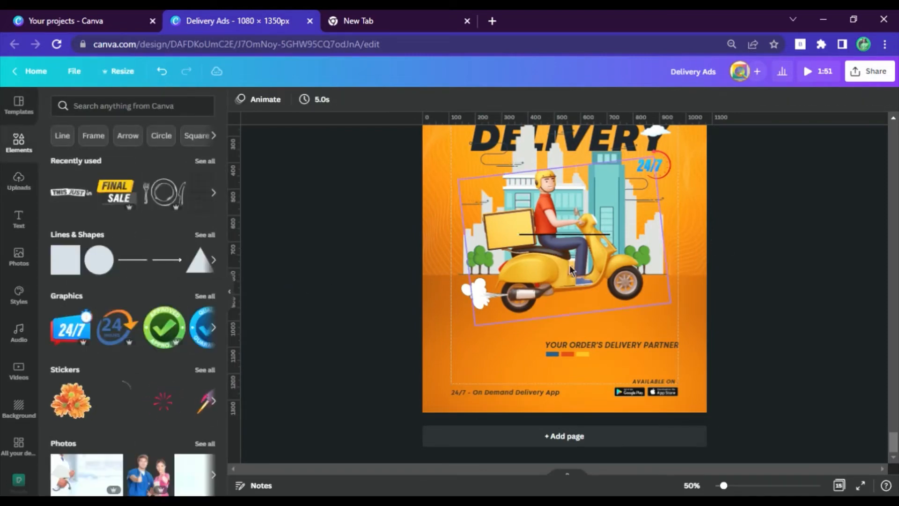
left_click_drag(583, 242, 603, 310)
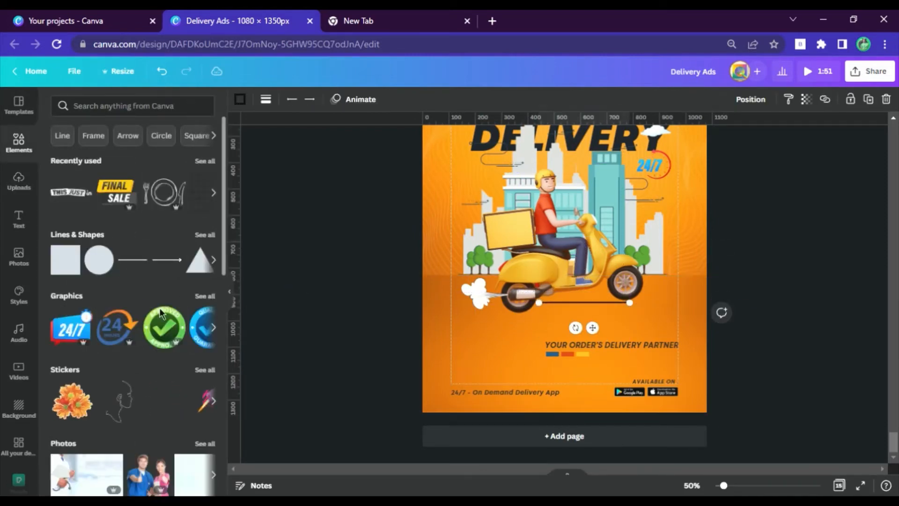
left_click(236, 305)
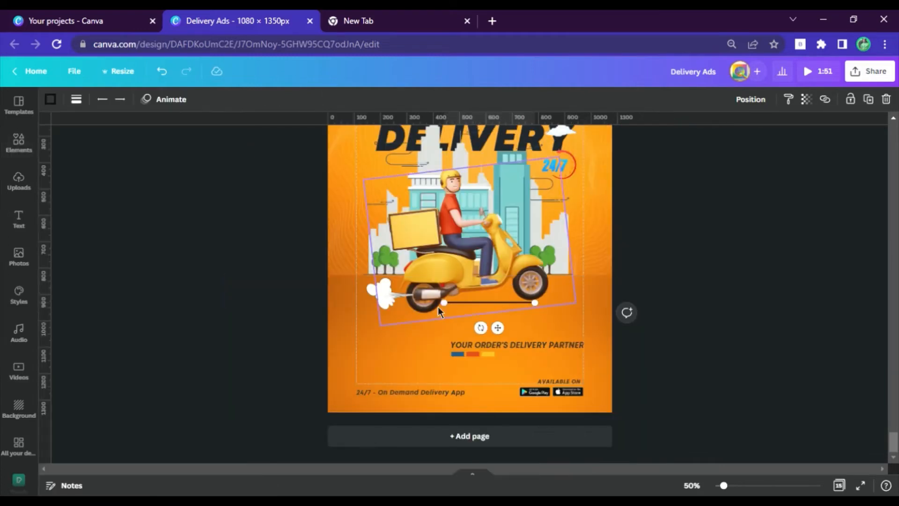
left_click_drag(469, 306, 479, 306)
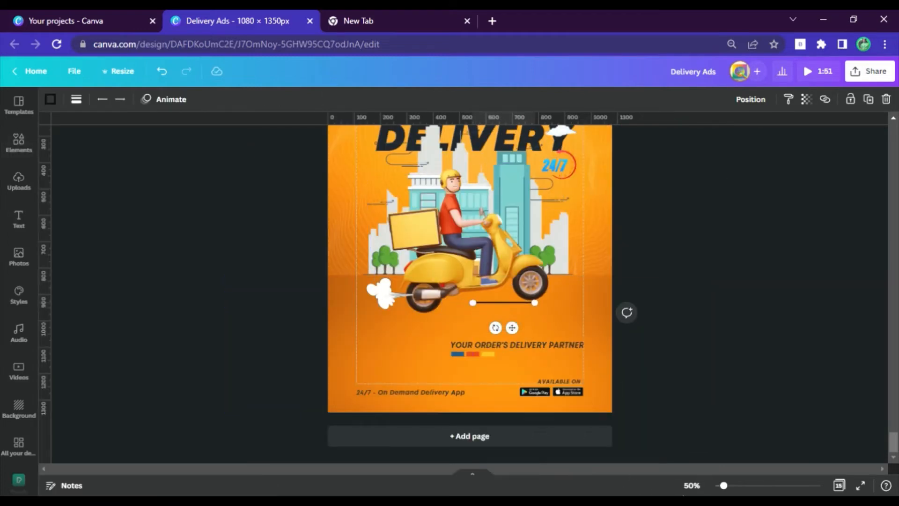
Step: Duplicate the line at 125% zoom, place the copy beneath the rear wheel and shorten it
left_click(691, 485)
left_click(695, 305)
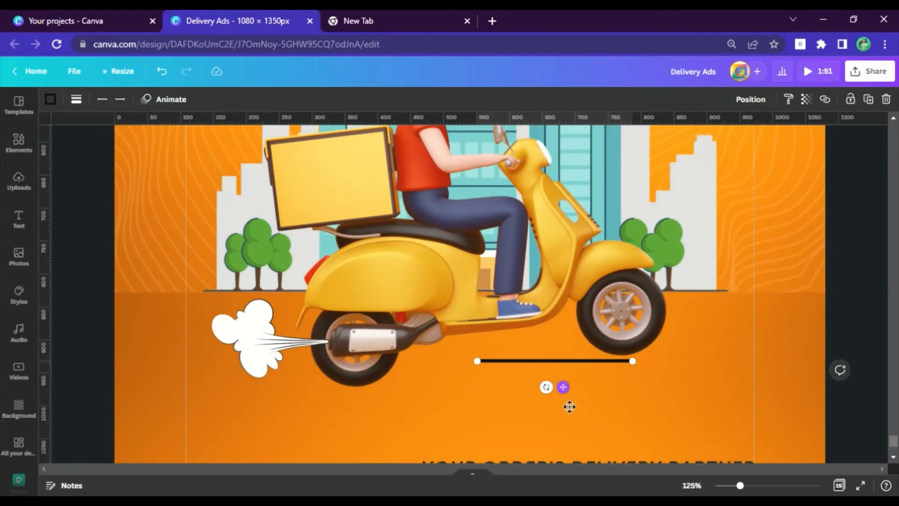
left_click_drag(569, 407, 271, 413)
key("ctrl+d")
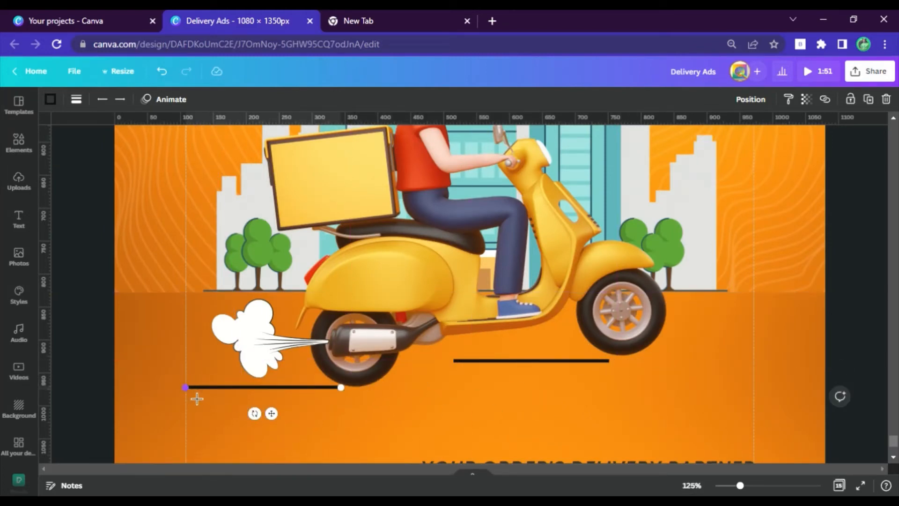
left_click_drag(197, 398, 293, 398)
Step: Add two dashes above the long line under the scooter from copies of the short line, making the rear one much shorter
key("ctrl+d")
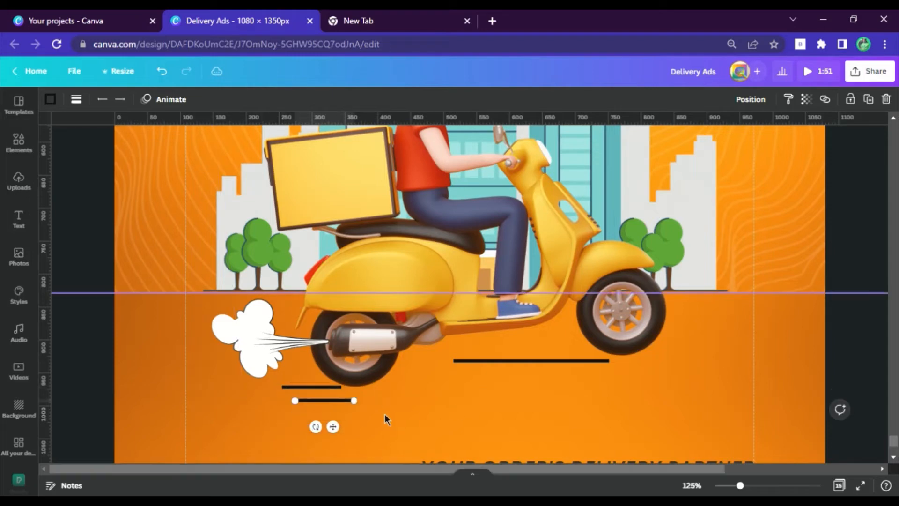
left_click_drag(334, 427, 502, 383)
left_click_drag(453, 345, 497, 345)
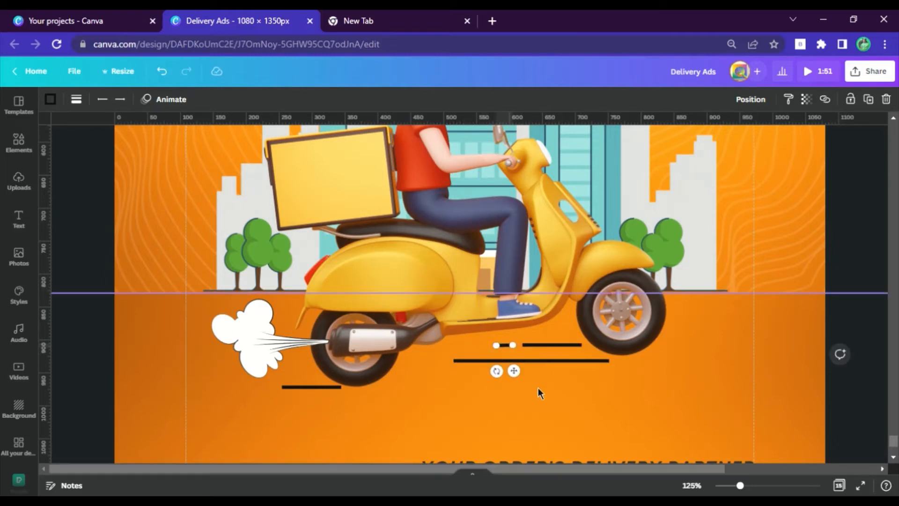
Step: Duplicate the smallest dash, place the copy just above the rear wheel's line and return to 50% zoom
left_click(532, 362)
left_click_drag(527, 384, 338, 409)
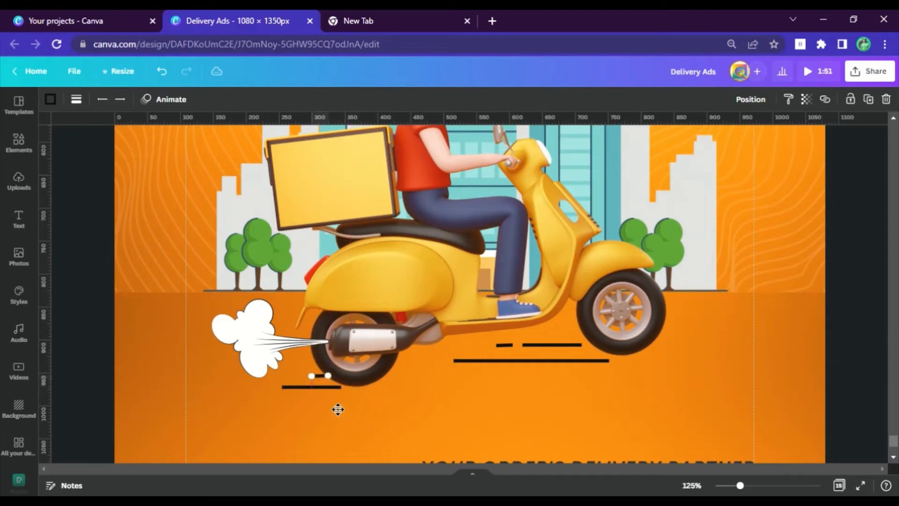
left_click(691, 485)
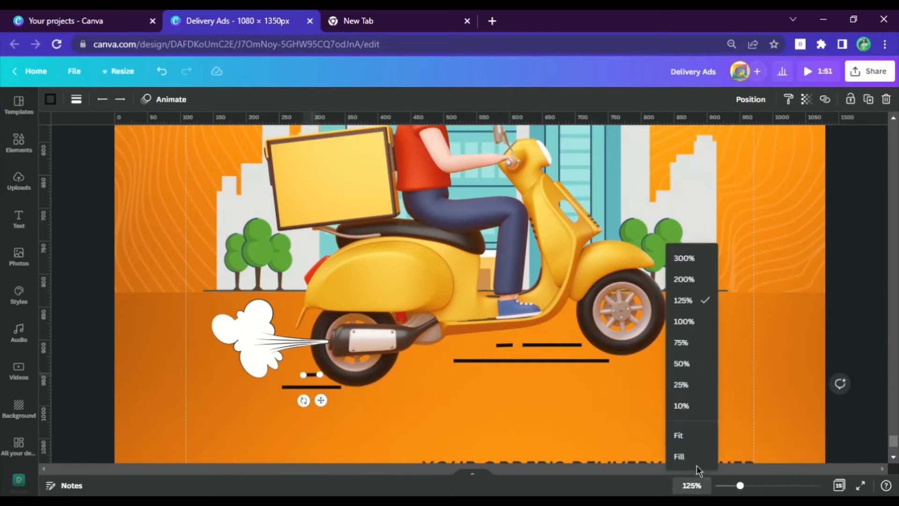
left_click(691, 362)
left_click(781, 280)
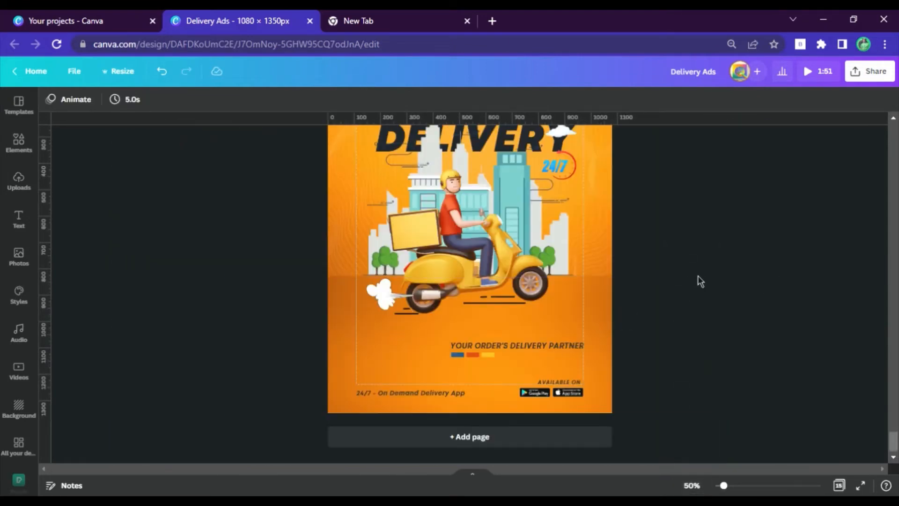
Step: Copy the red fast delivery truck logo from the assets page onto a new page 16 with its yellow background removed
scroll(698, 281, "up", 15)
scroll(401, 246, "up", 10)
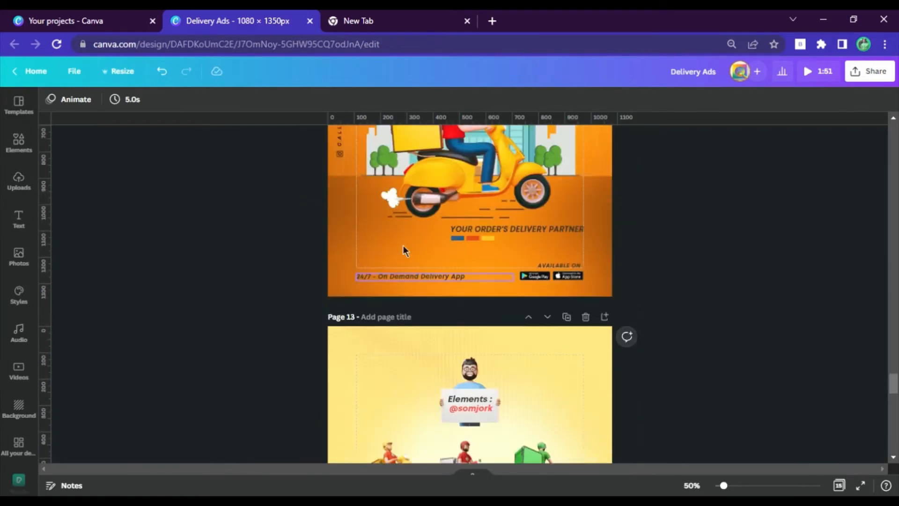
scroll(420, 196, "down", 15)
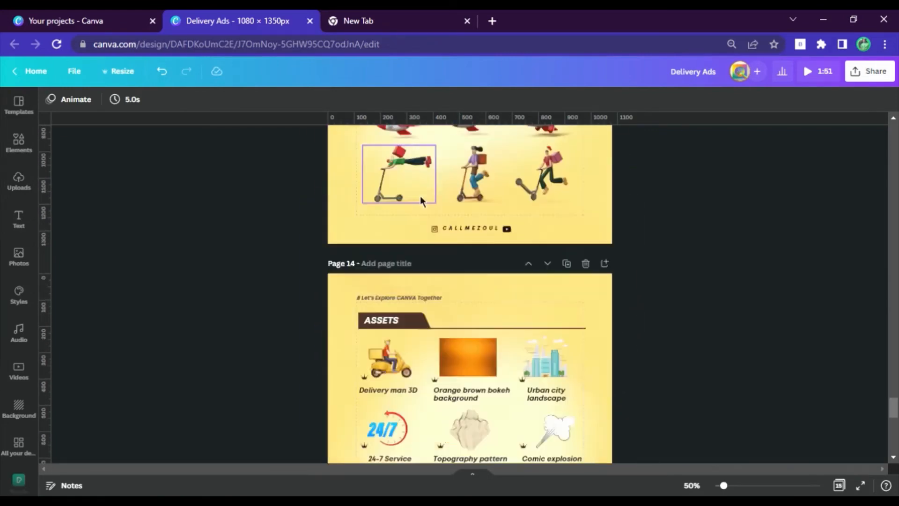
left_click(467, 217)
scroll(468, 219, "down", 5)
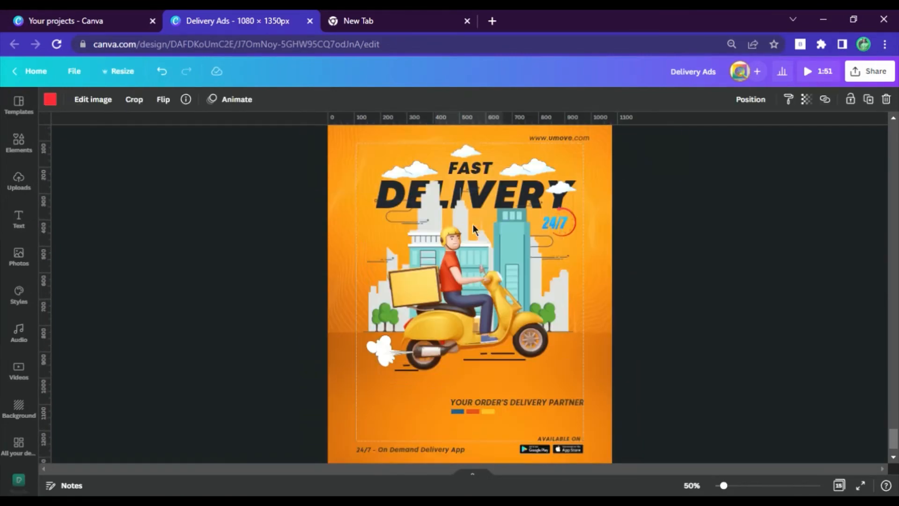
left_click(548, 432)
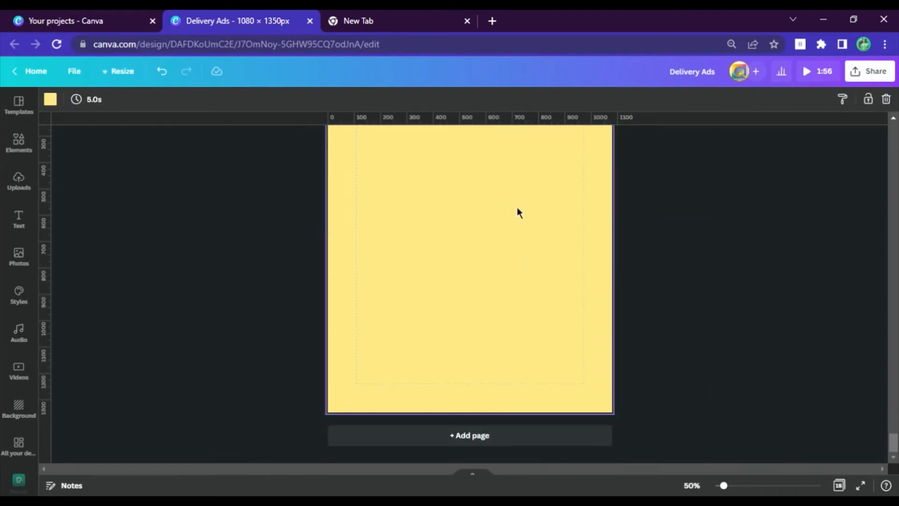
key("Delete")
key("ctrl+v")
Step: Enlarge the red truck logo and move it to about the middle of page 16
scroll(511, 268, "up", 3)
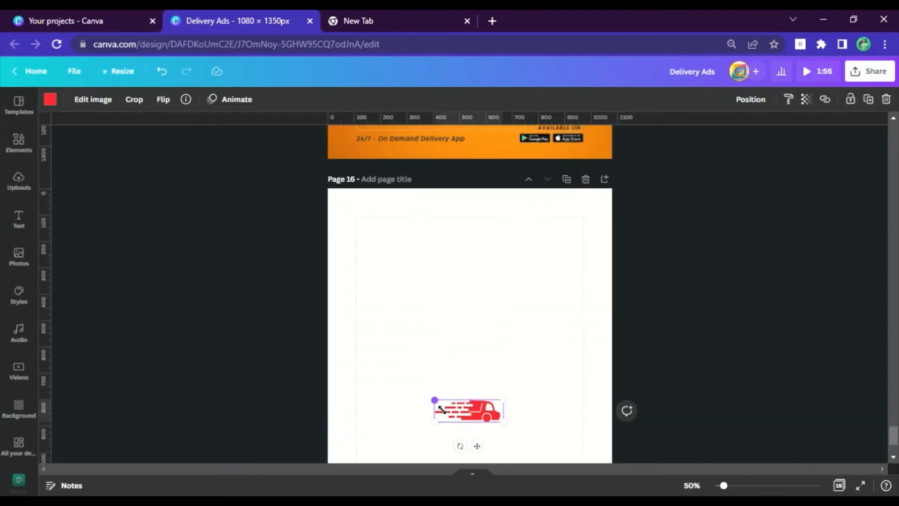
left_click_drag(441, 410, 372, 382)
left_click_drag(427, 389, 443, 353)
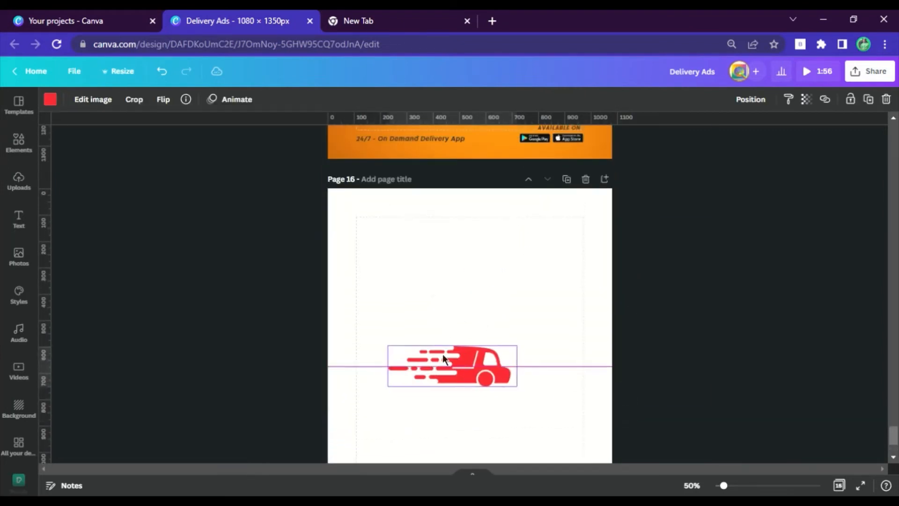
Step: Add a heading text to page 16, directly beneath the red truck logo
left_click(27, 190)
left_click(18, 219)
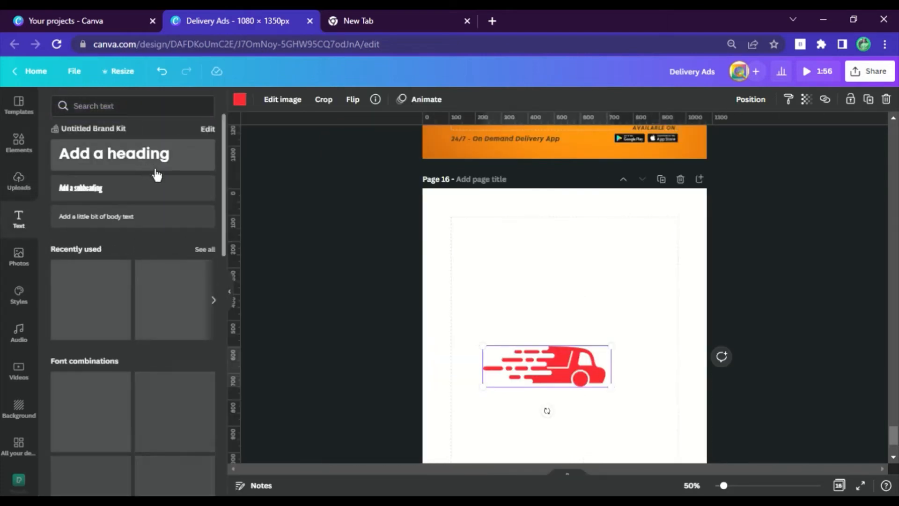
left_click(157, 175)
left_click(241, 315)
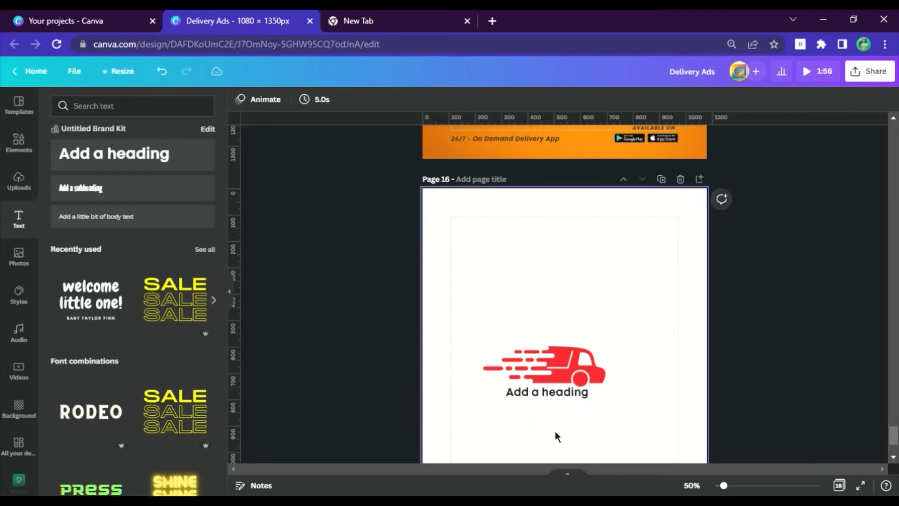
left_click(225, 305)
Step: Replace the placeholder heading text beneath the truck with a bold "MOVE"
double_click(448, 396)
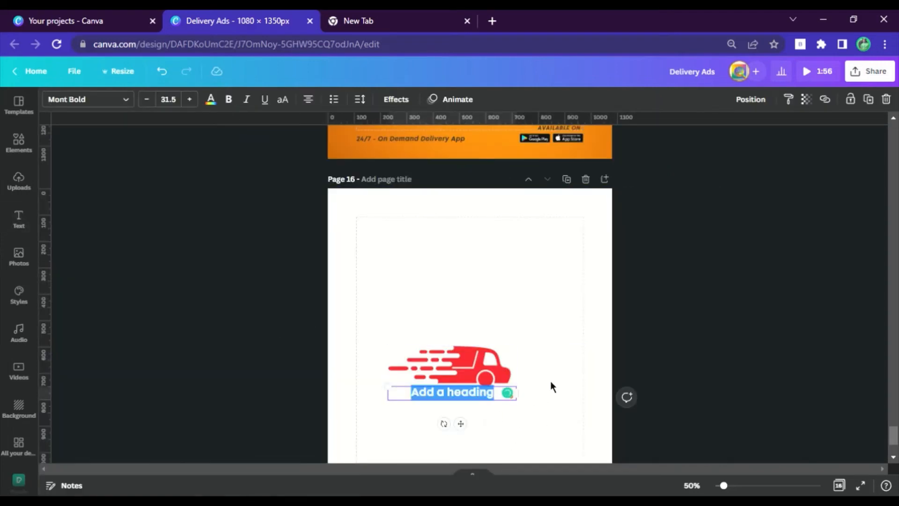
type("U")
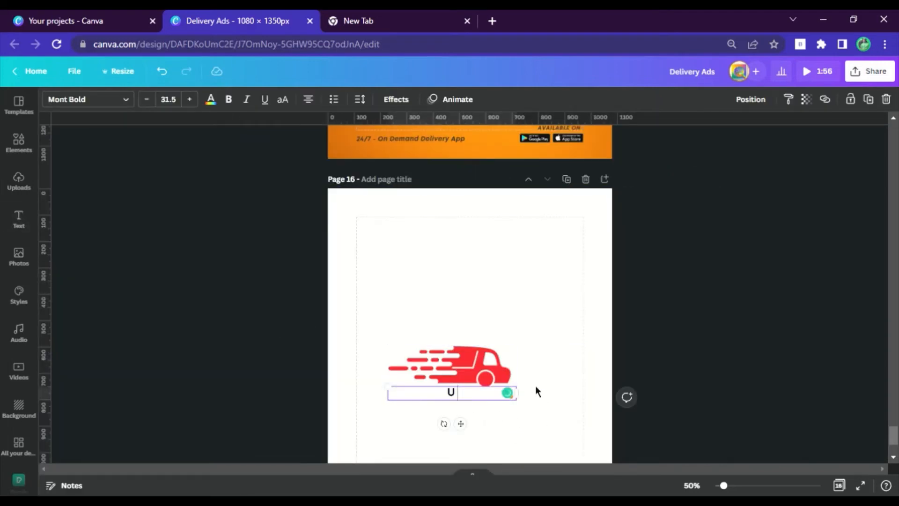
key("BackSpace")
type("Um")
key("BackSpace")
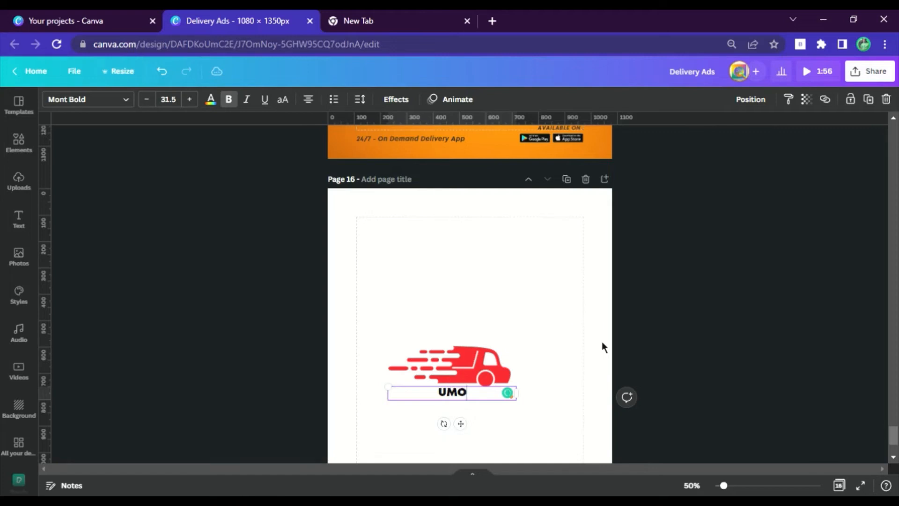
type("MOVE")
left_click(660, 380)
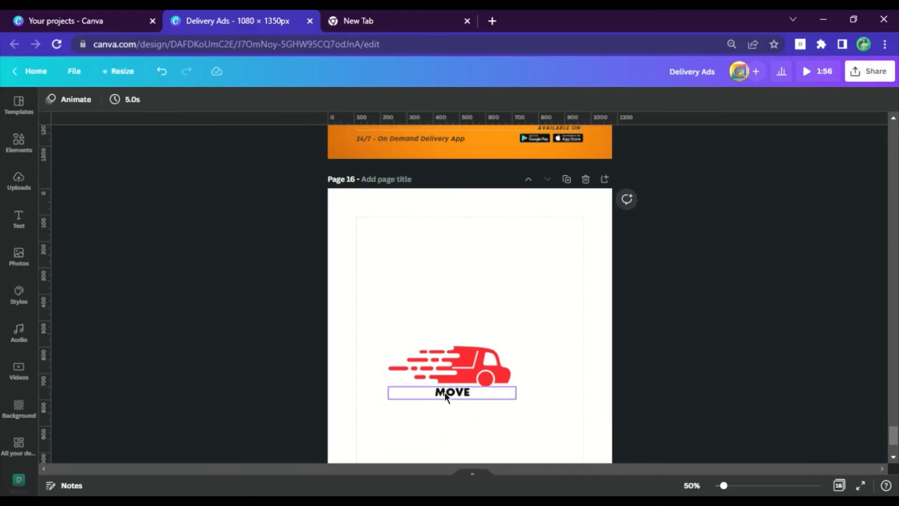
Step: Italicize "MOVE", shift it slightly, and duplicate it with the copy's text changed to "U"
left_click(445, 392)
left_click_drag(456, 399, 473, 408)
key("ctrl+d")
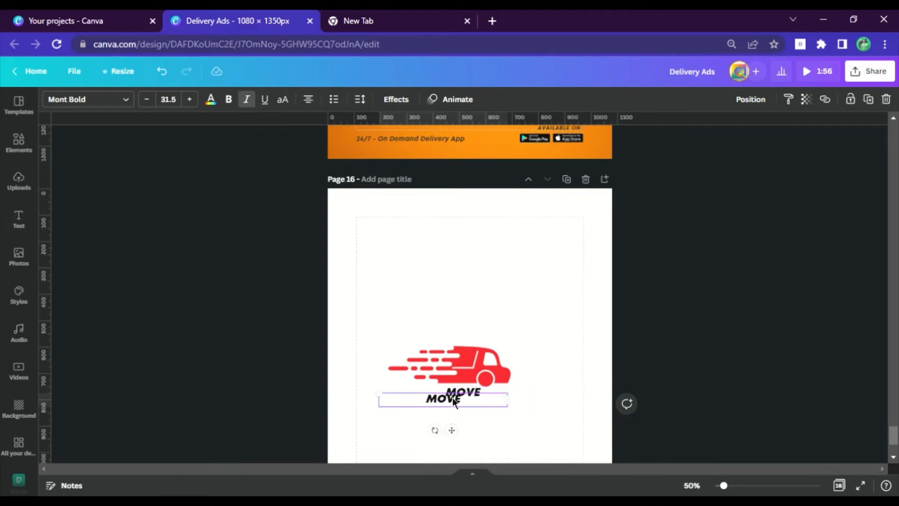
type("U")
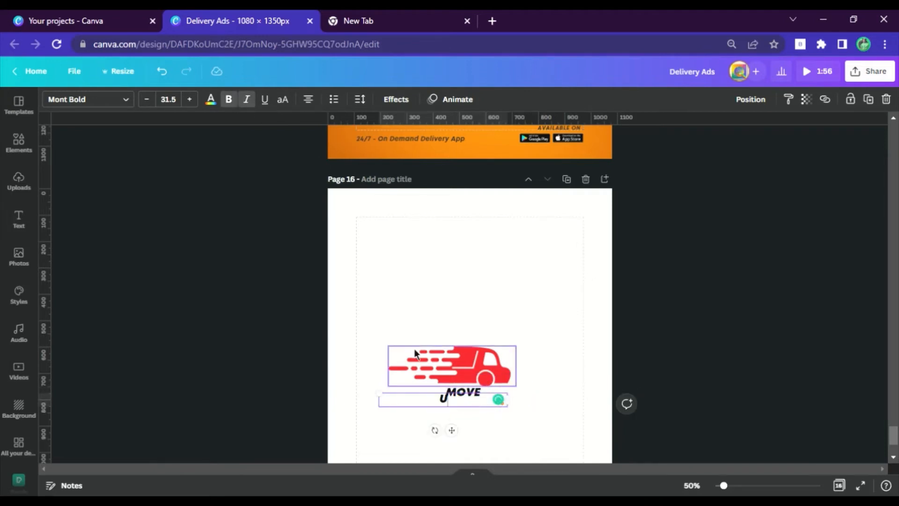
left_click(509, 424)
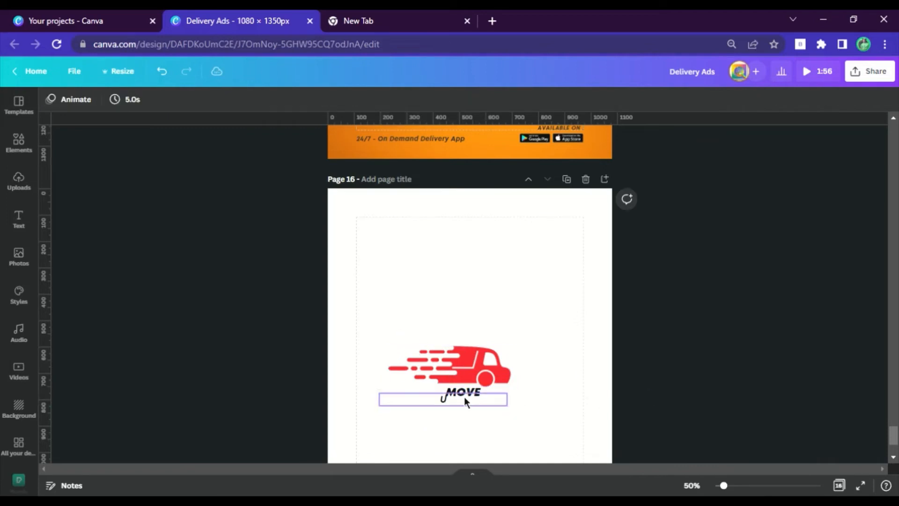
Step: Set the "U" to bold and line it up directly in front of "MOVE"
double_click(448, 397)
key("ctrl+a")
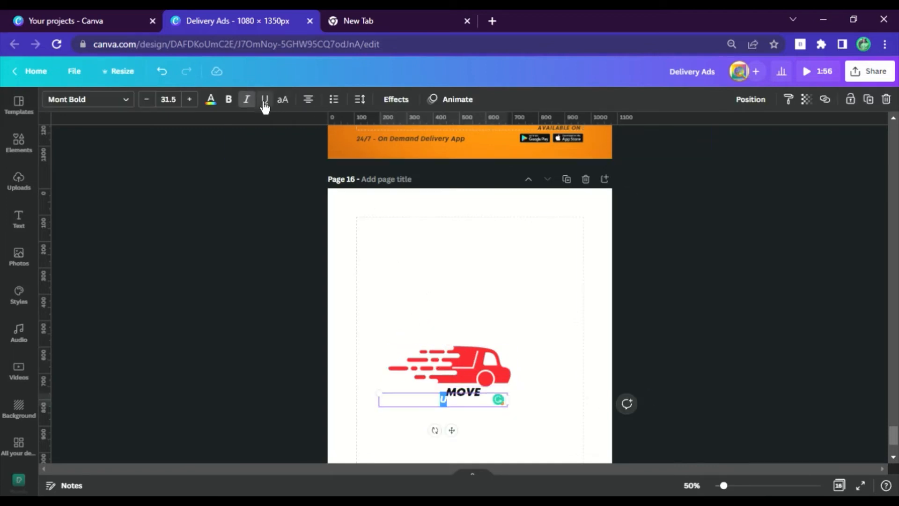
left_click(620, 387)
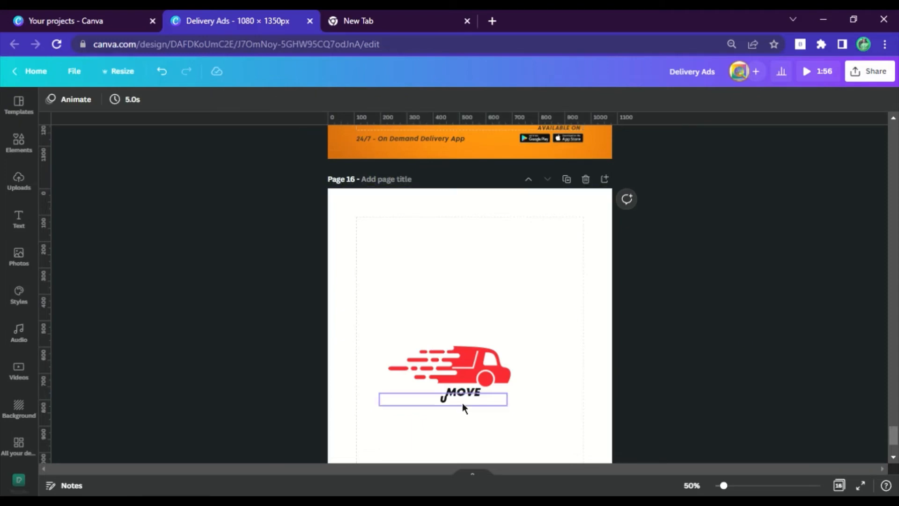
mouse_move(462, 403)
left_mouse_down()
mouse_move(448, 403)
mouse_move(458, 406)
left_mouse_up()
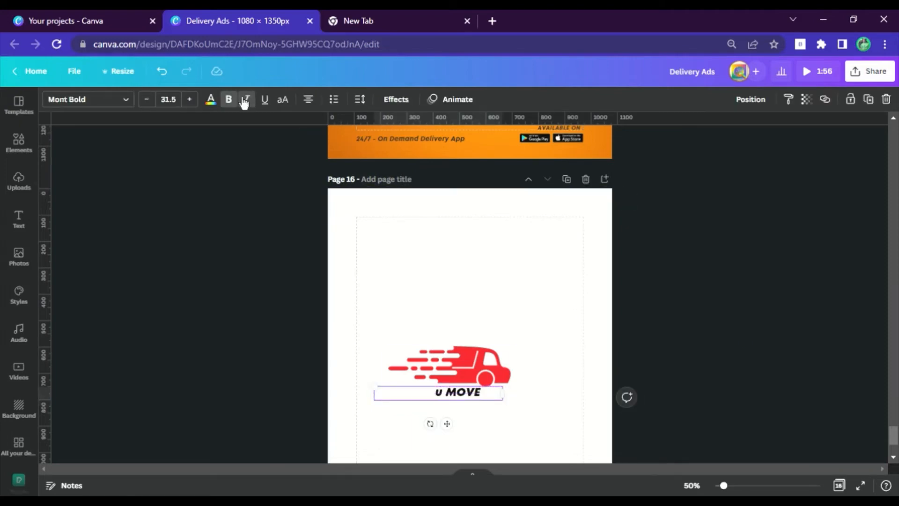
Step: Colour the "U" dark orange and "MOVE" blue, and narrow both text boxes to fit their text
left_click(211, 99)
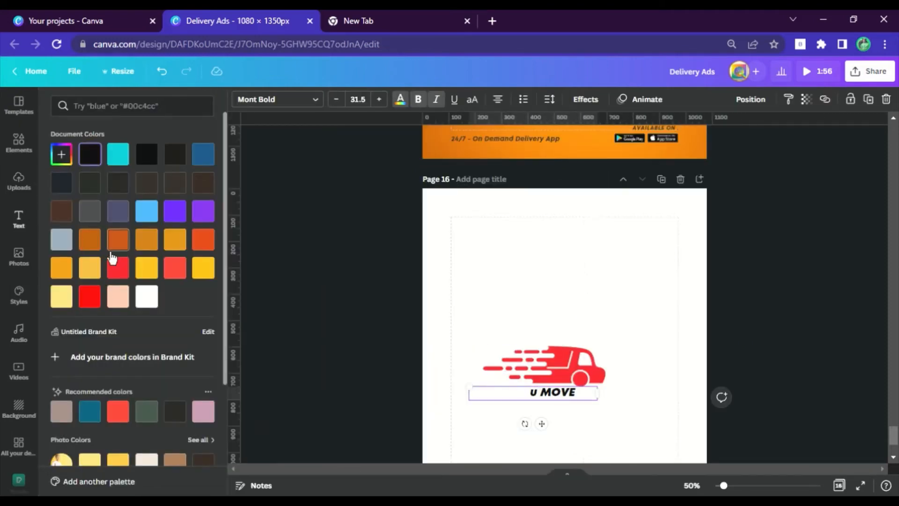
left_click(89, 239)
left_click_drag(599, 393, 503, 394)
left_click(516, 393)
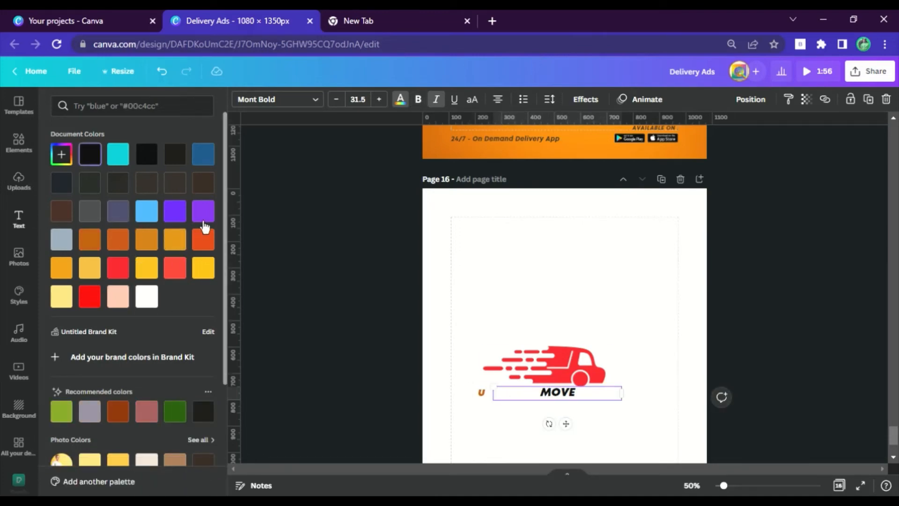
left_click(193, 162)
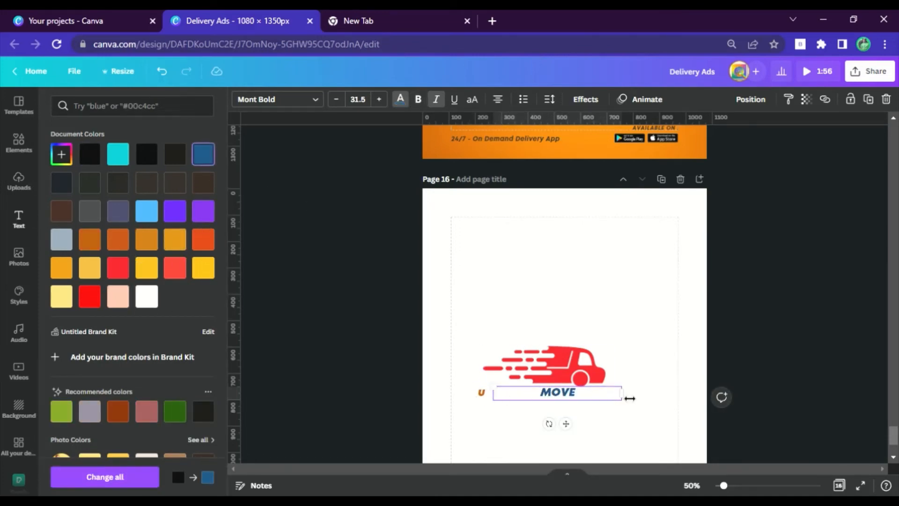
left_click_drag(629, 398, 532, 398)
Step: At 125% zoom, move the "U" close against "MOVE" and group the two texts
left_click(691, 486)
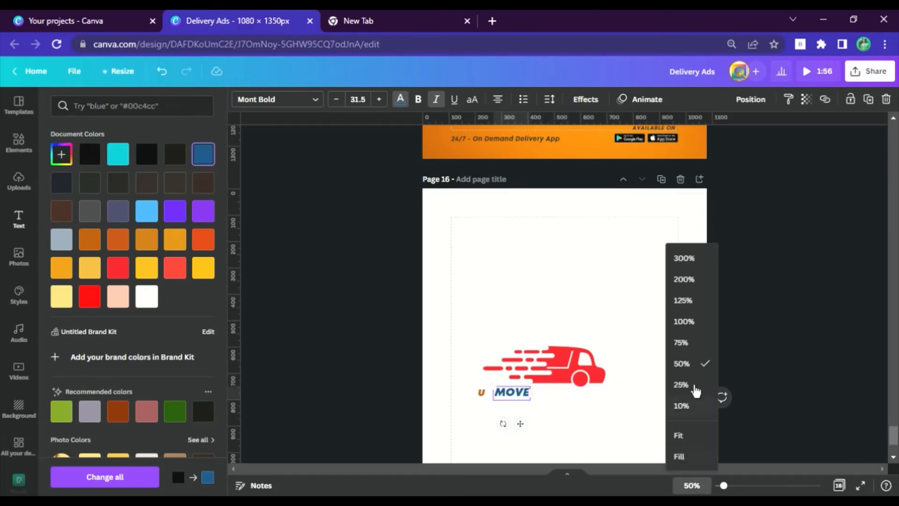
left_click(682, 301)
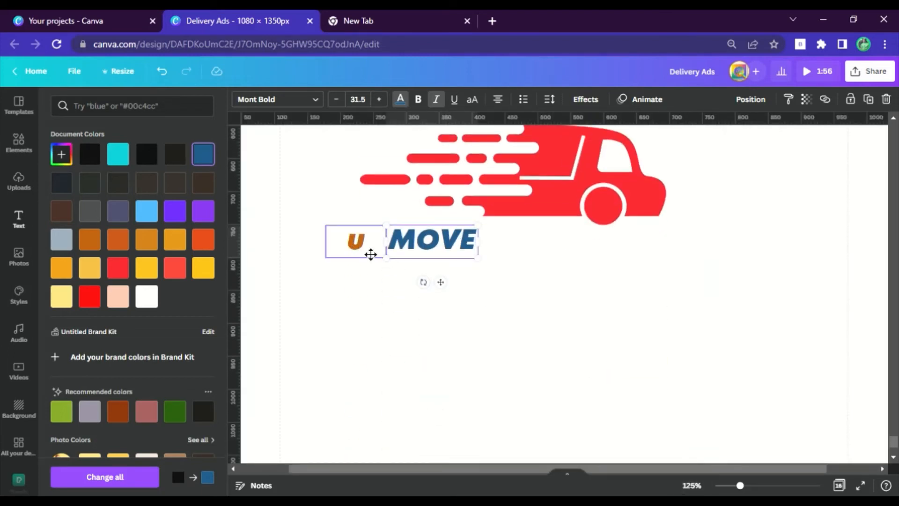
left_click_drag(370, 255, 389, 254)
left_click(426, 246, "shift")
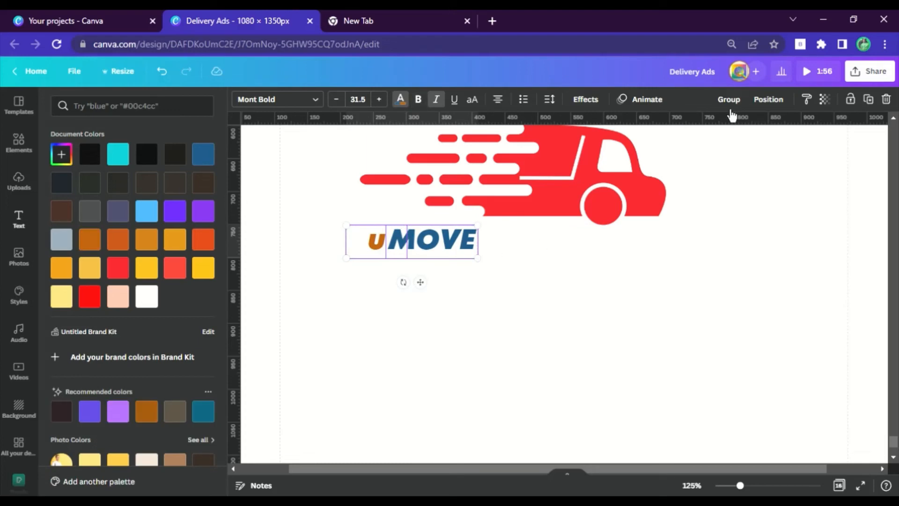
left_click(729, 99)
Step: Enlarge the grouped "U MOVE" wordmark to a font size of about 89.6 and position it directly under the truck
left_click_drag(426, 279, 554, 257)
left_click_drag(608, 267, 731, 342)
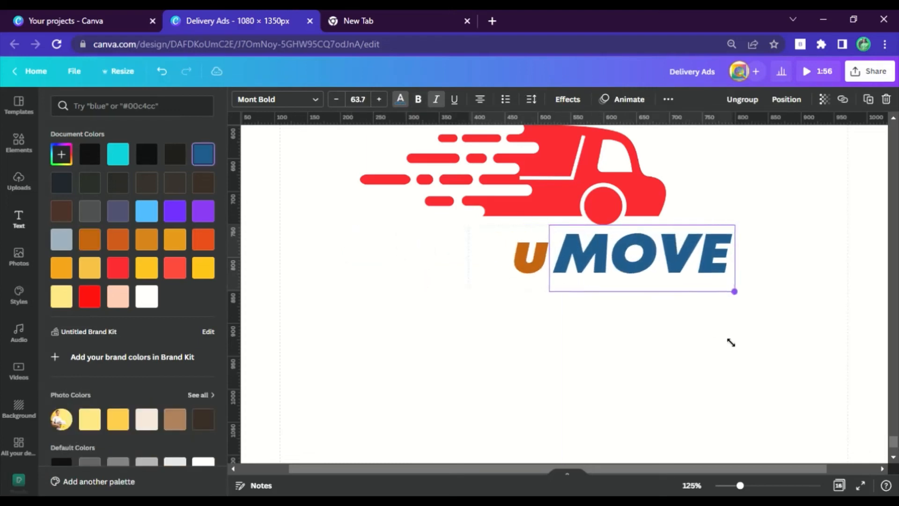
left_click_drag(675, 279, 597, 282)
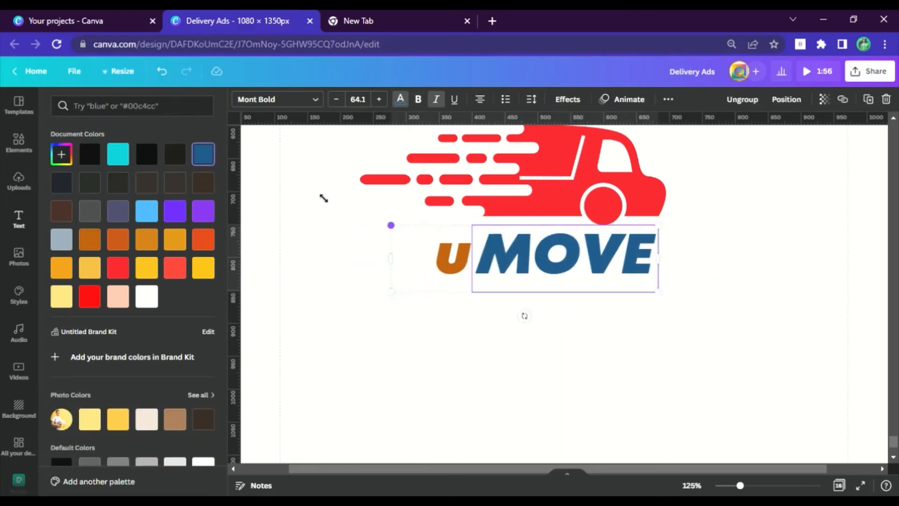
left_click_drag(323, 198, 286, 198)
left_click_drag(598, 261, 620, 281)
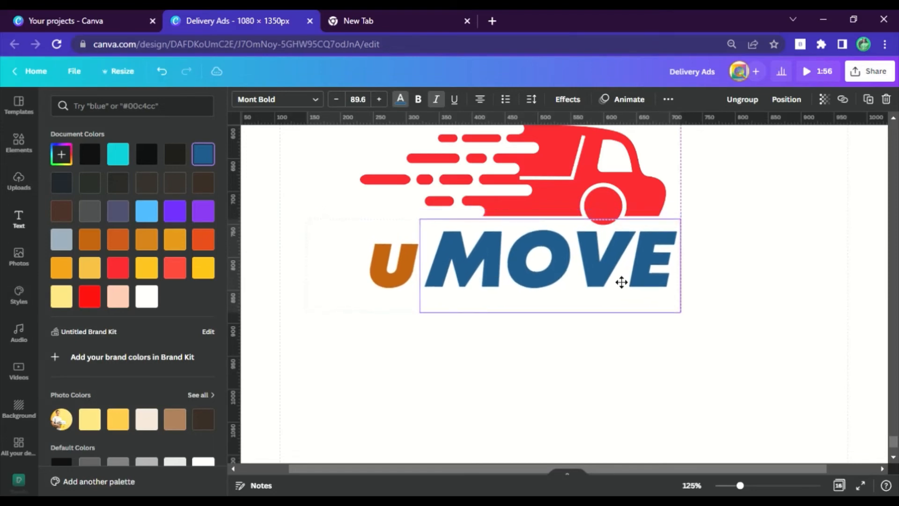
Step: Select the truck and wordmark together, enlarge them to over half the page width, move them up, and view at 25%
left_click(693, 485)
left_click(687, 363)
left_click_drag(828, 325, 335, 159)
left_click_drag(608, 344, 607, 344)
left_click_drag(558, 293, 540, 264)
left_click(785, 379)
left_click(691, 486)
left_click(688, 383)
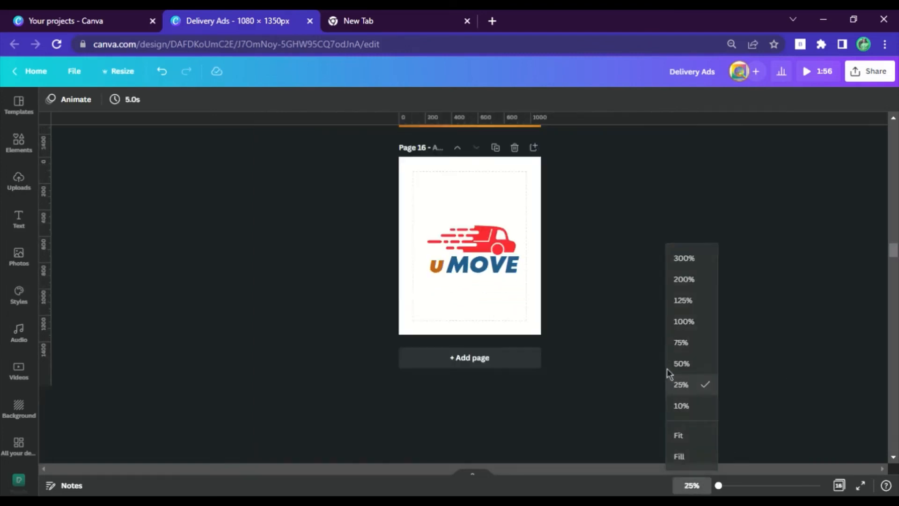
Step: Reselect the truck and wordmark together and centre them on page 16
scroll(501, 274, "up", 2)
left_click_drag(608, 351, 406, 295)
left_click_drag(480, 338, 478, 331)
left_click(605, 320)
Step: Download only page 16 as a PNG with a transparent background at size 1
left_click(869, 77)
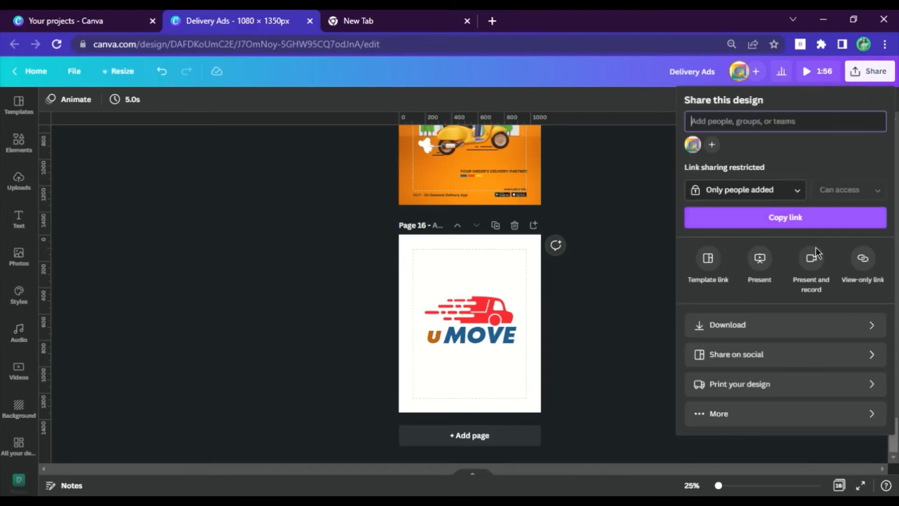
left_click(815, 331)
left_click(861, 145)
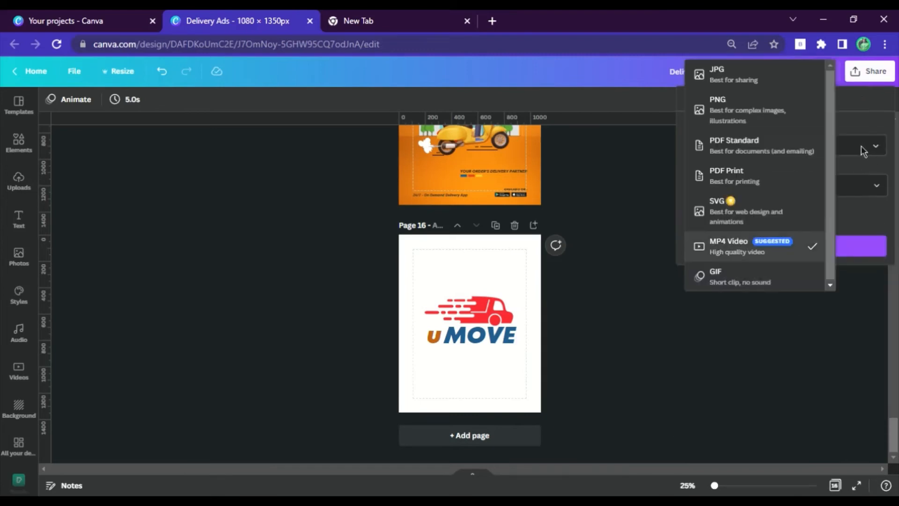
left_click(748, 112)
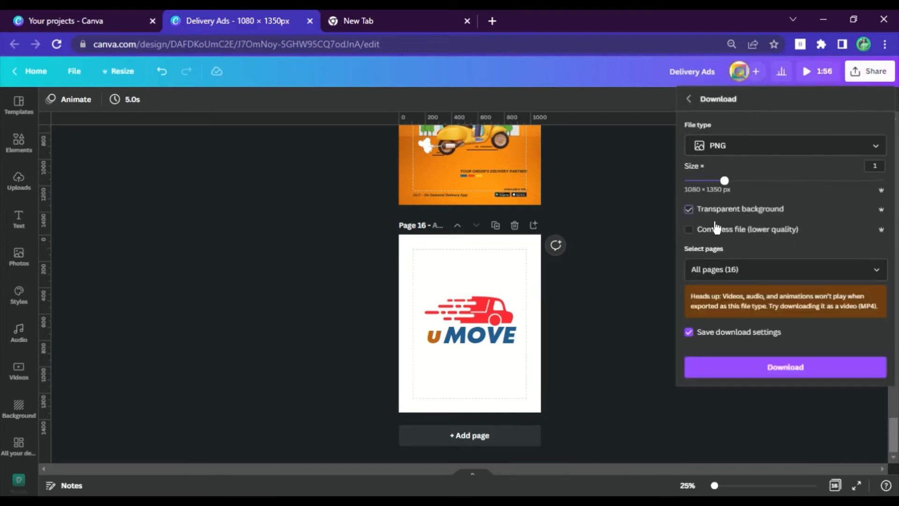
left_click(883, 280)
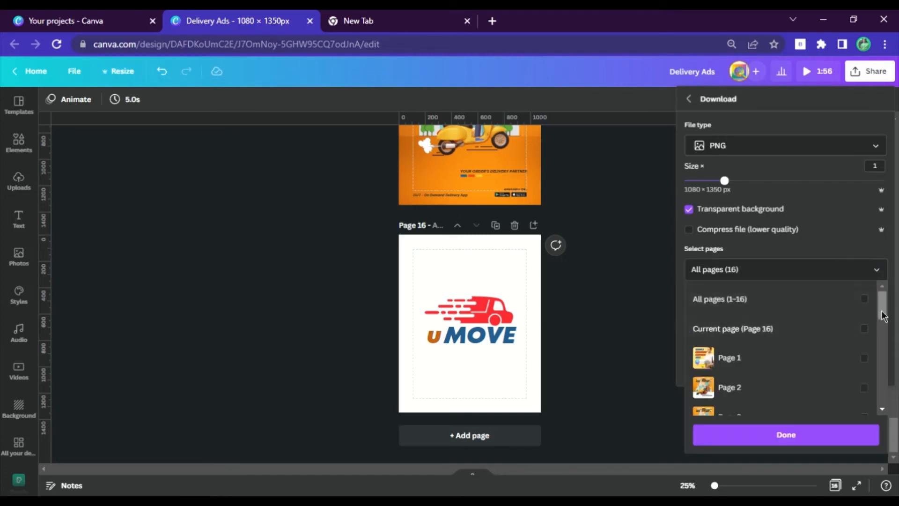
left_click_drag(880, 302, 877, 412)
left_click(864, 396)
left_click(739, 436)
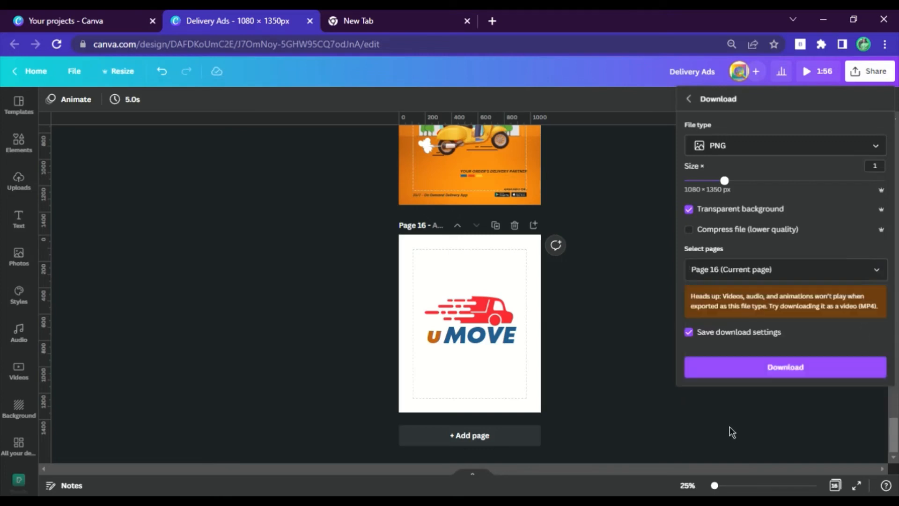
left_click(774, 376)
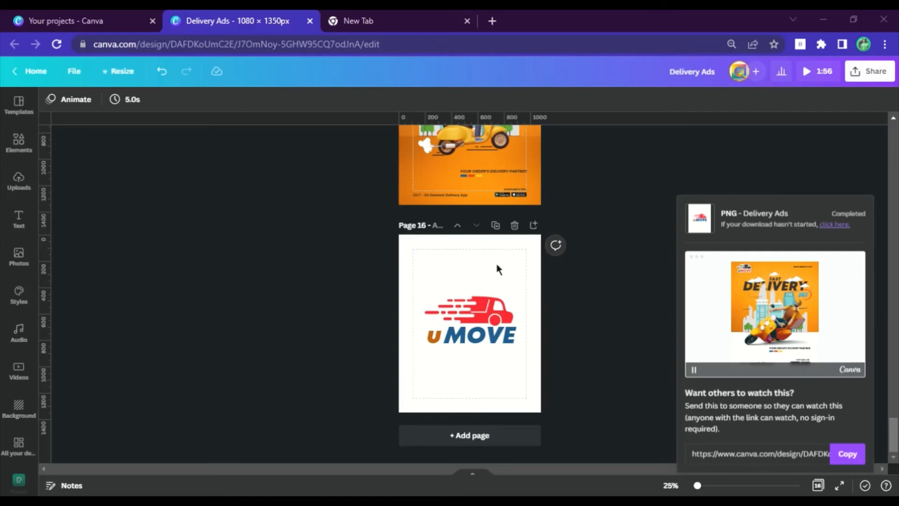
Step: Place the downloaded Delivery Ads.png on the page 15 poster and shrink it to roughly a quarter of the page width
scroll(533, 269, "up", 3)
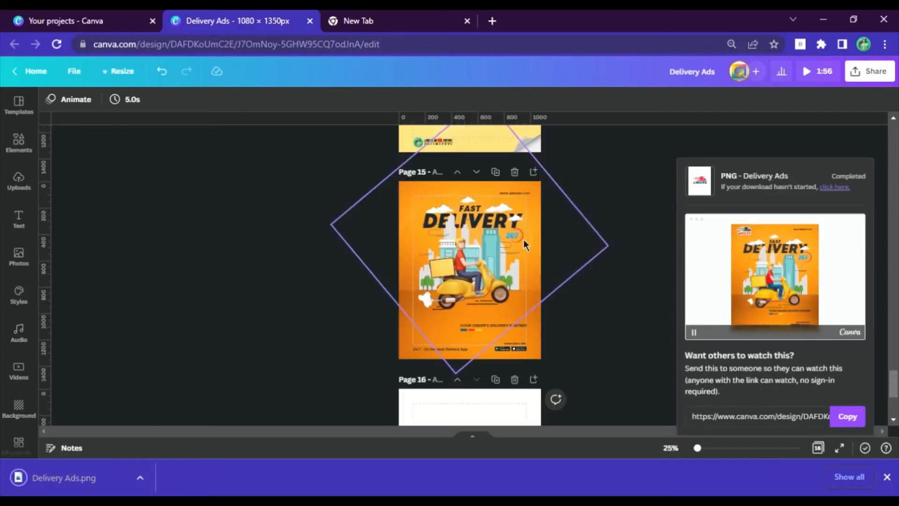
scroll(523, 239, "up", 1)
left_click_drag(85, 479, 464, 292)
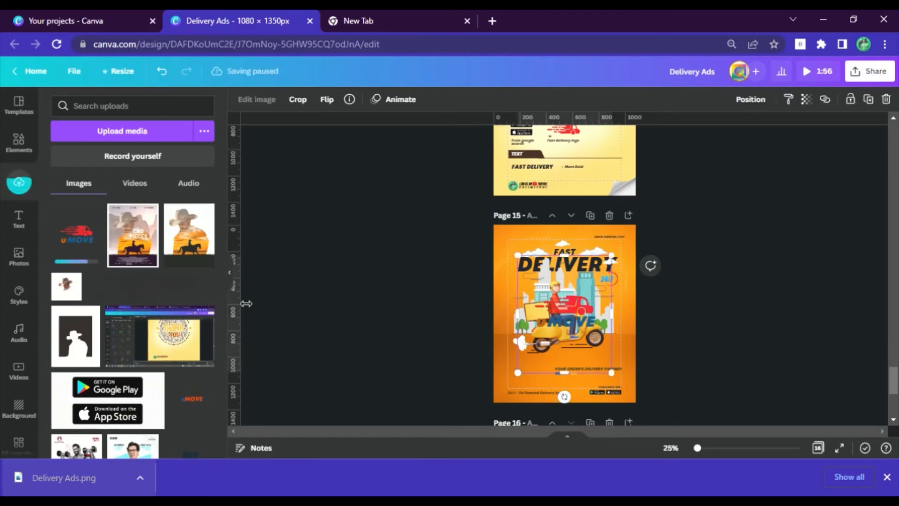
left_click(235, 283)
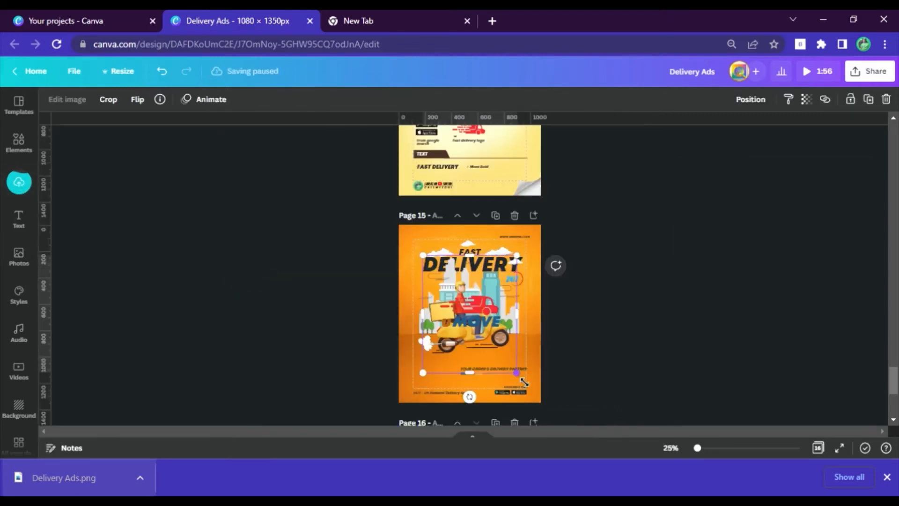
left_click_drag(524, 381, 465, 310)
Step: At 100% zoom, move the uMOVE logo to the poster's upper-left corner, opposite the website address
scroll(446, 295, "up", 3)
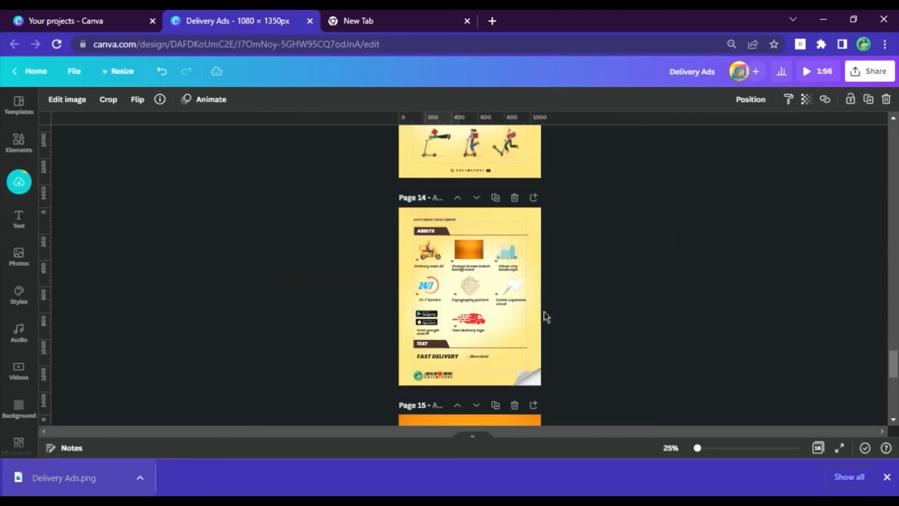
scroll(543, 310, "down", 5)
left_click(670, 448)
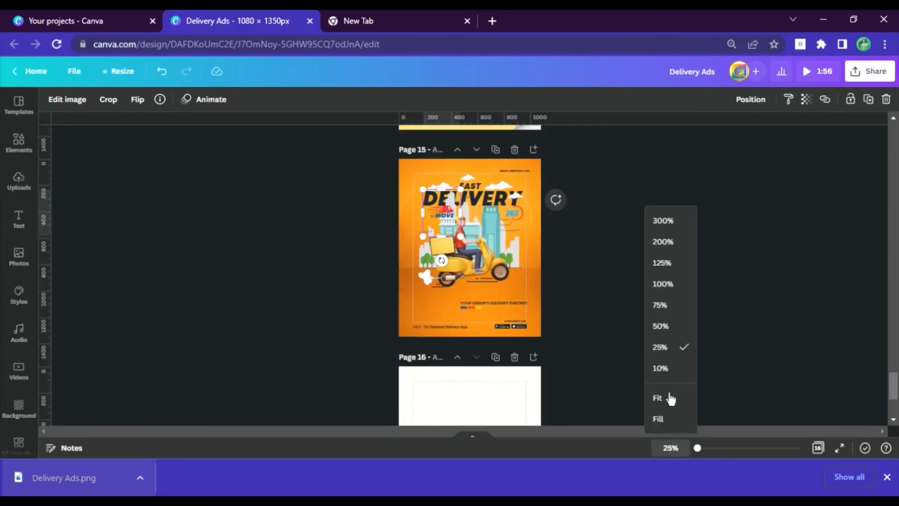
left_click(658, 290)
left_click_drag(368, 242, 271, 158)
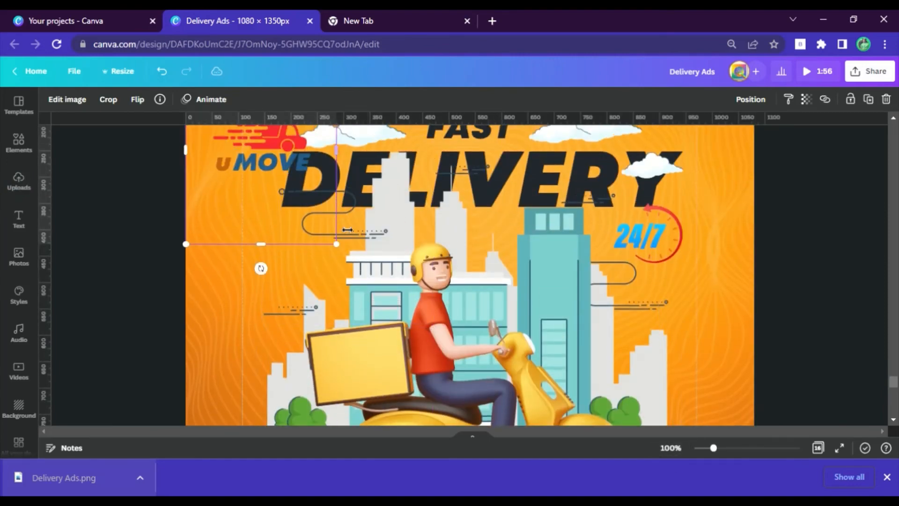
scroll(321, 284, "up", 3)
left_click_drag(274, 283, 298, 214)
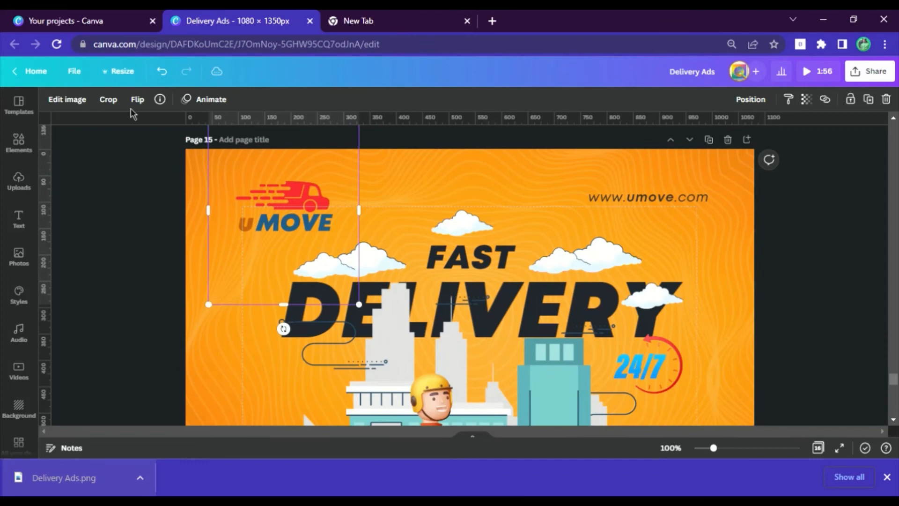
Step: Give the uMOVE logo a white Glow shadow with size 8, transparency 100 and blur 0, forming a solid outline
left_click(75, 101)
scroll(137, 263, "down", 10)
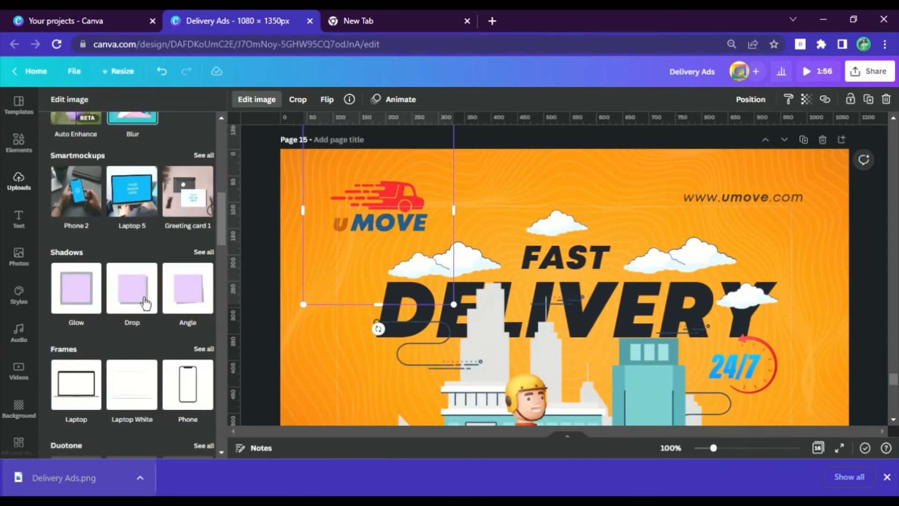
left_click(73, 284)
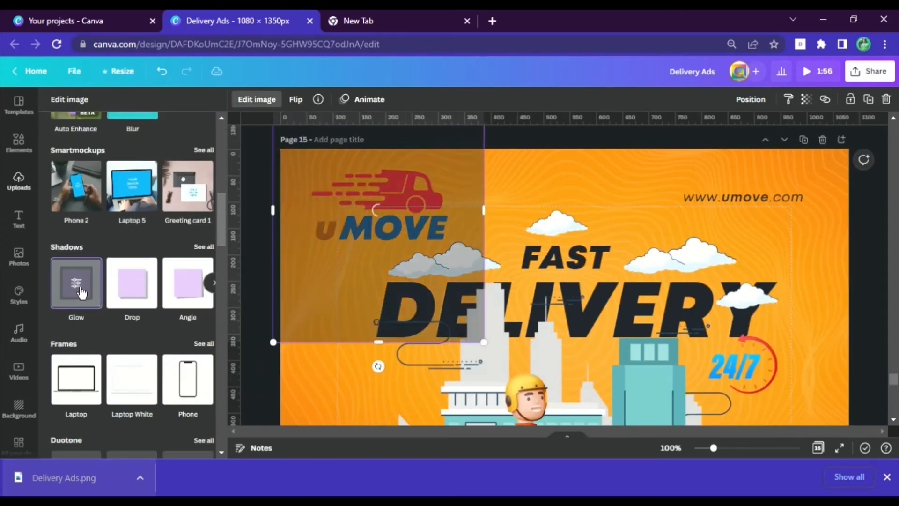
left_click(73, 284)
left_click(204, 238)
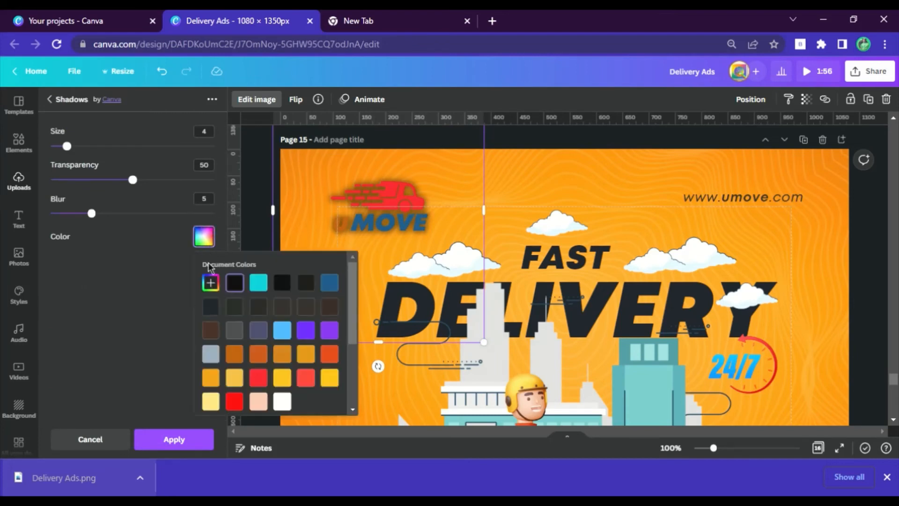
left_click_drag(92, 213, 206, 213)
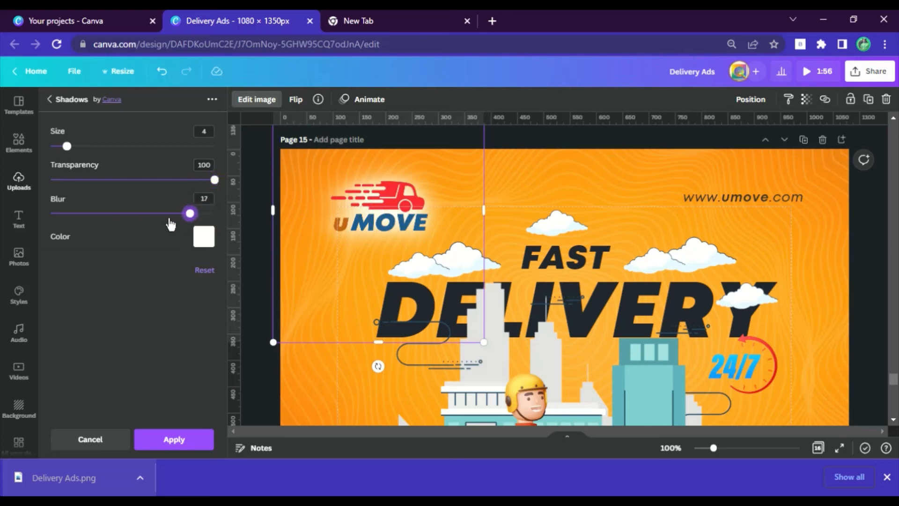
left_click_drag(190, 213, 50, 213)
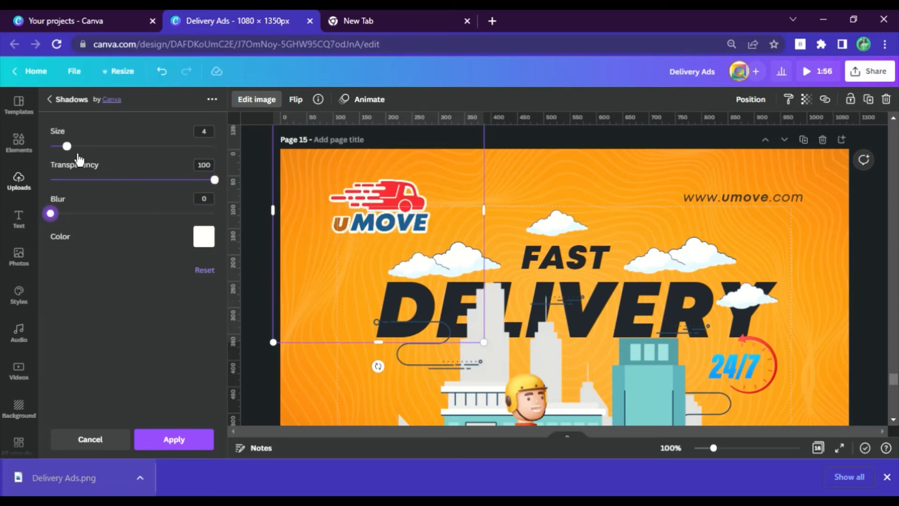
left_click_drag(79, 159, 91, 156)
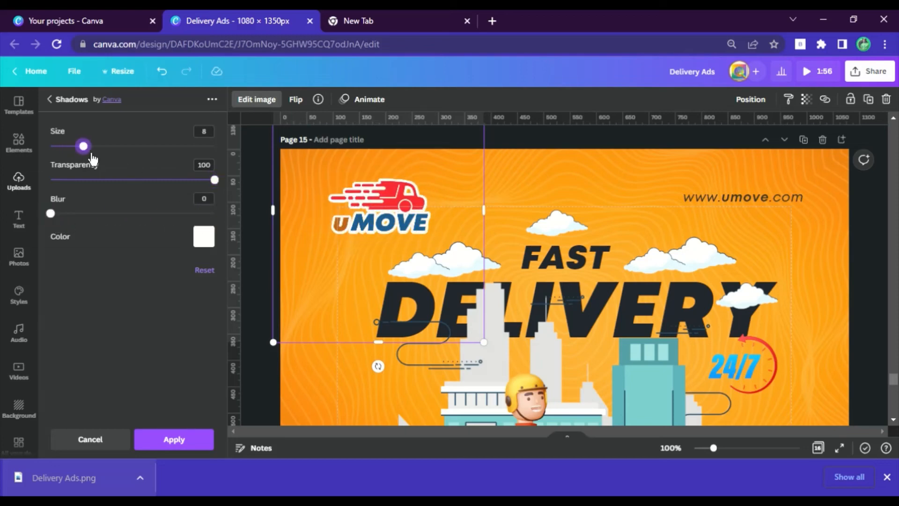
left_click(171, 440)
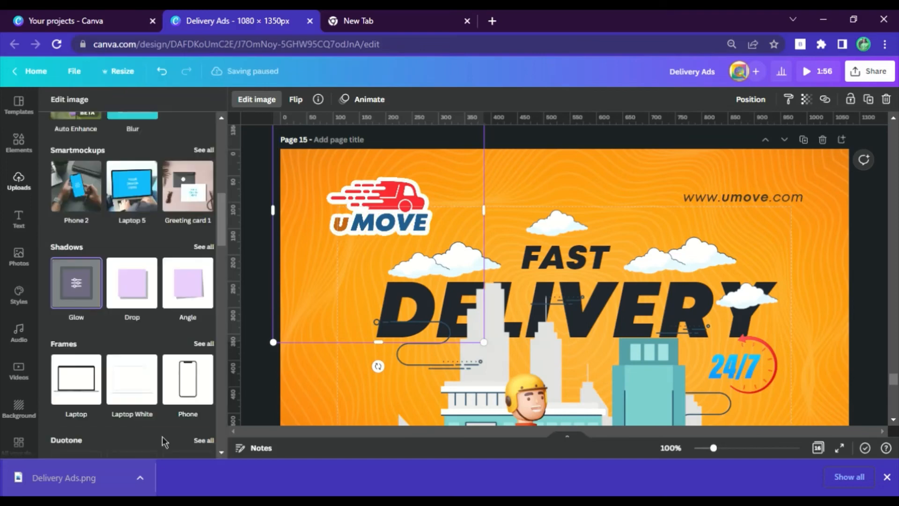
Step: Add a Drop shadow to the outlined uMOVE logo, then shrink it and place it closer to the poster's upper-left corner
left_click(153, 294)
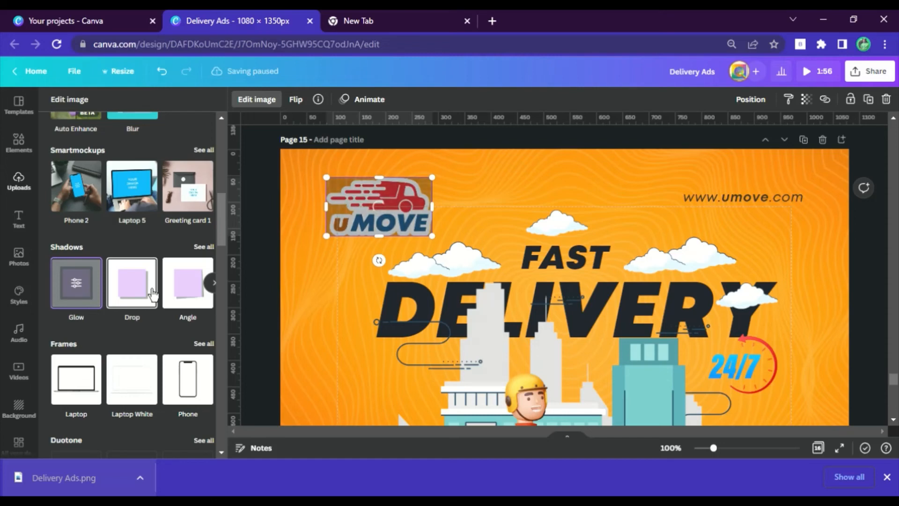
left_click(152, 293)
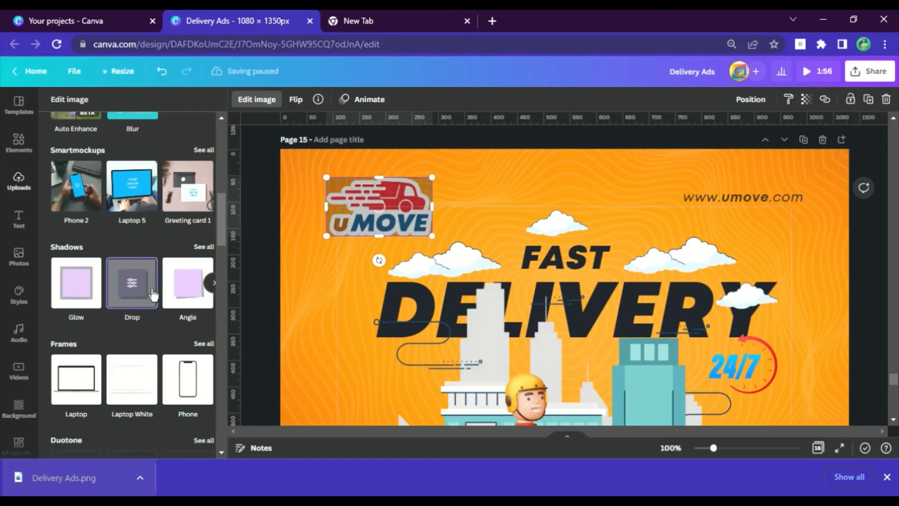
left_click(268, 273)
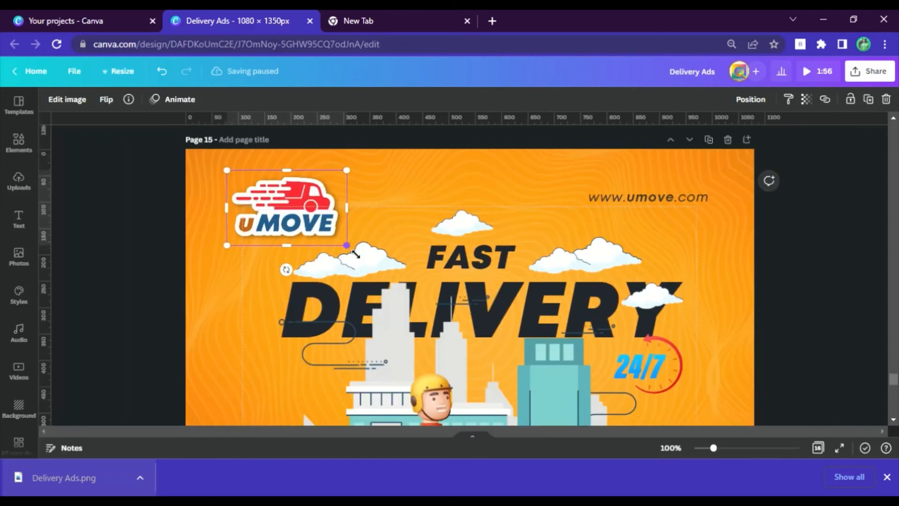
left_click_drag(346, 245, 280, 210)
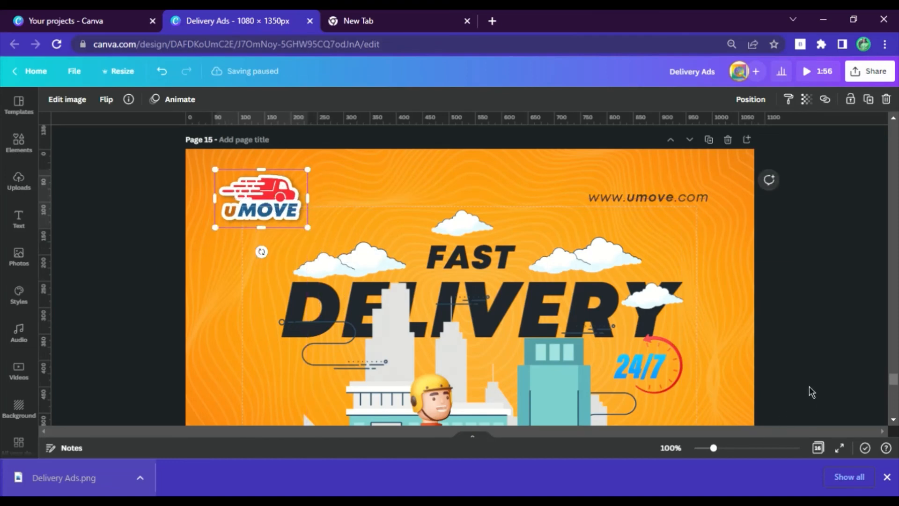
left_click(779, 423)
left_click(887, 477)
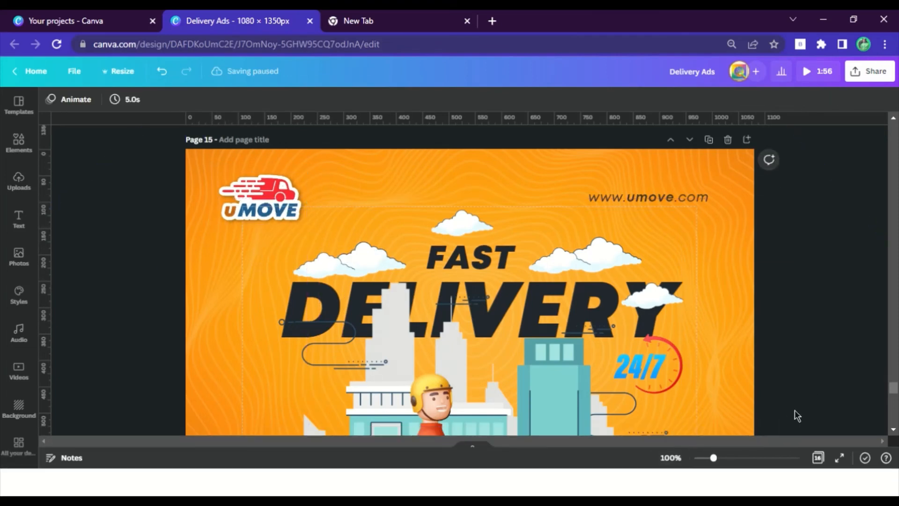
Step: Duplicate the finished page 15 poster as the base for a second version
left_click(693, 488)
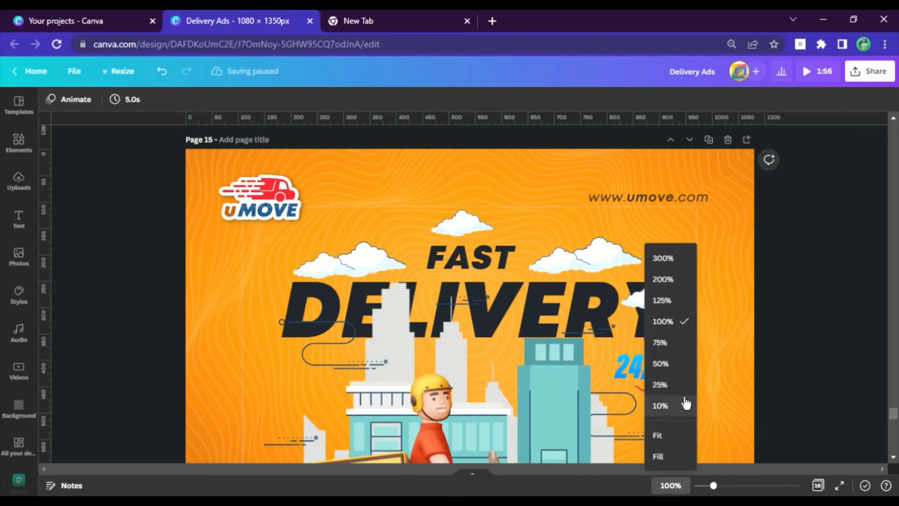
left_click(675, 363)
scroll(658, 262, "down", 2)
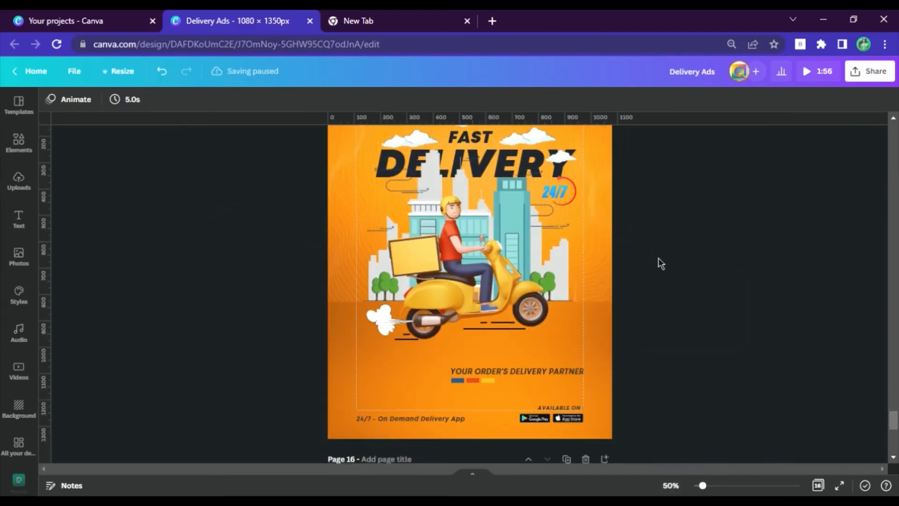
scroll(776, 276, "up", 3)
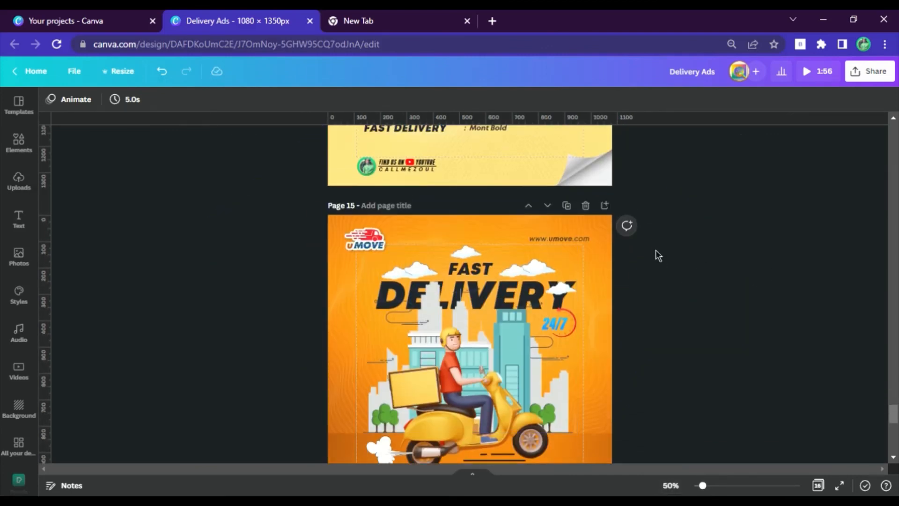
left_click(567, 207)
Step: On the page 16 copy, delete the lower orange ground, scooter rider, exhaust smoke and the speed lines on the ground
scroll(376, 237, "down", 6)
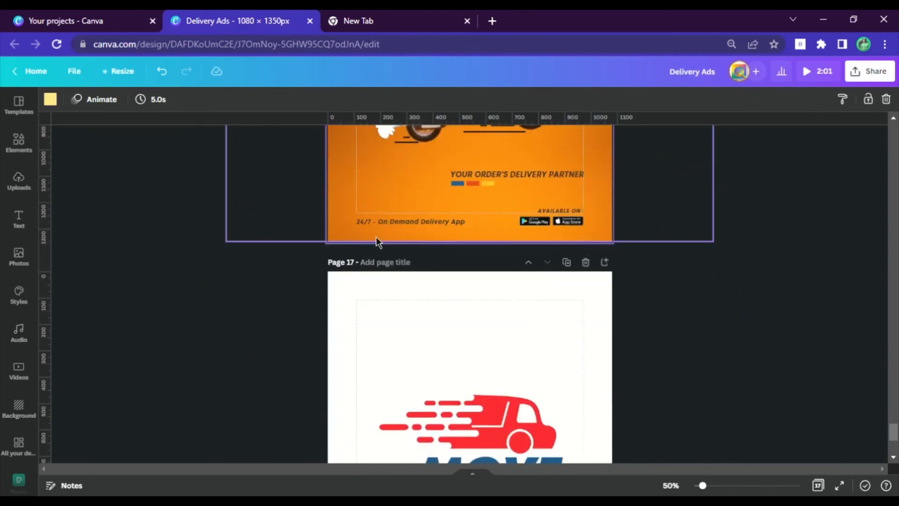
scroll(353, 300, "up", 3)
left_click(347, 294)
key("Delete")
left_click(437, 226)
key("Delete")
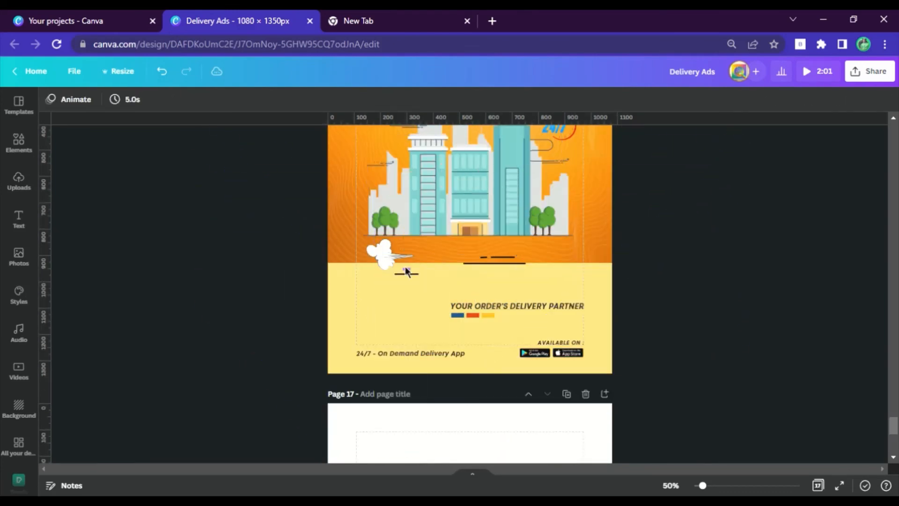
left_click(414, 279)
left_click_drag(415, 281, 491, 259)
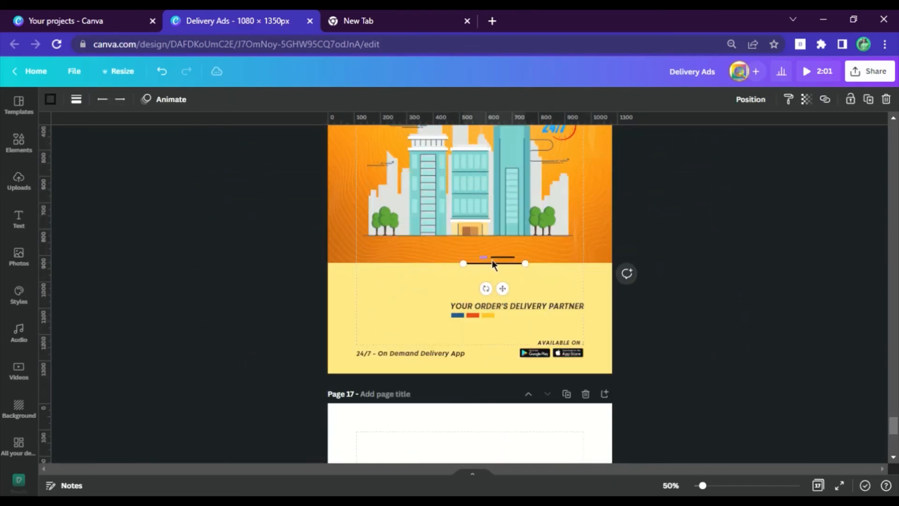
key("Delete")
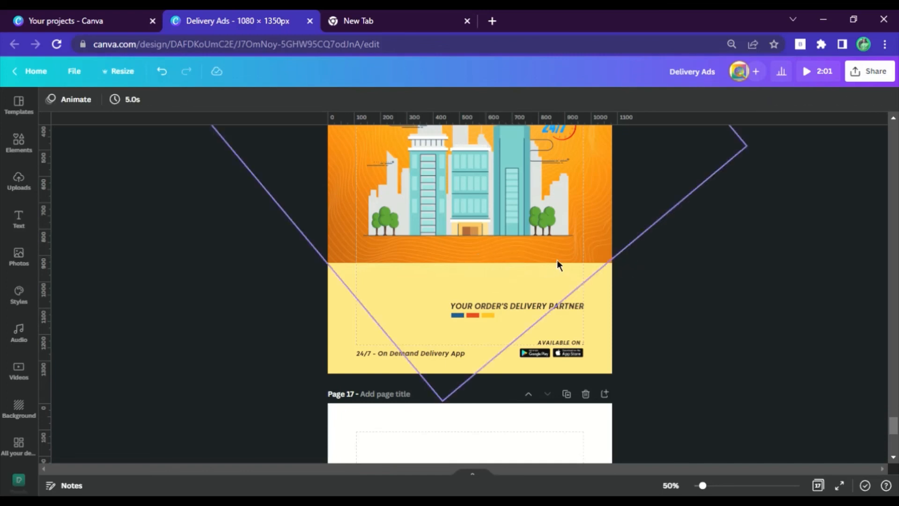
Step: Send page 16's line pattern to the back and raise the orange background's lower edge to the base of the buildings
left_click(610, 273)
left_click(751, 100)
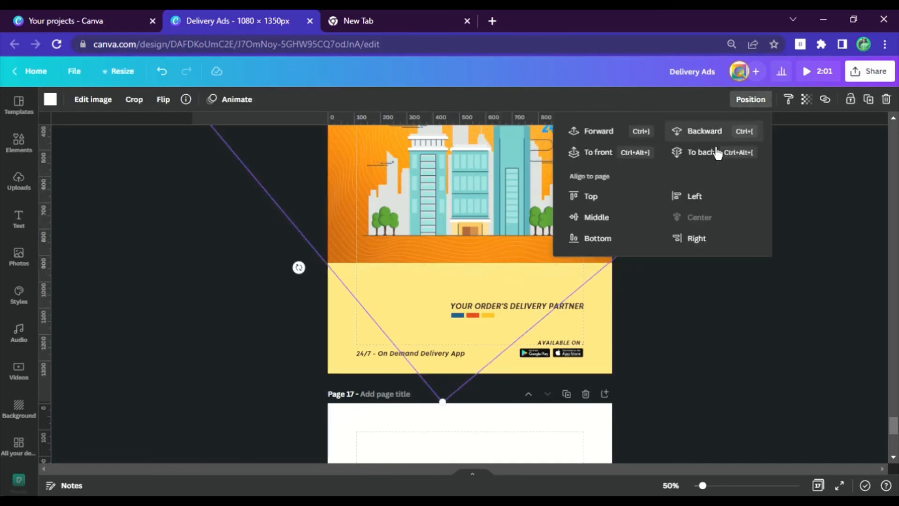
left_click(707, 154)
left_click(581, 258)
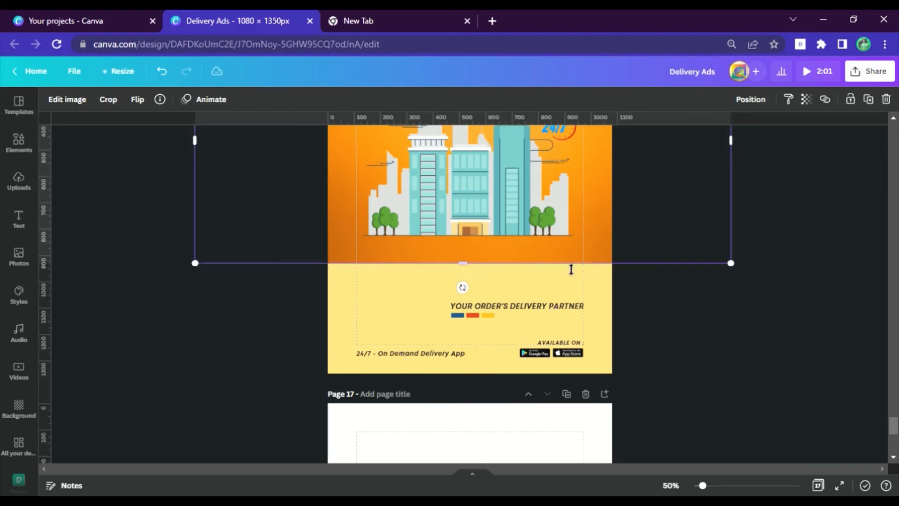
left_click_drag(525, 269, 524, 243)
left_click(369, 313)
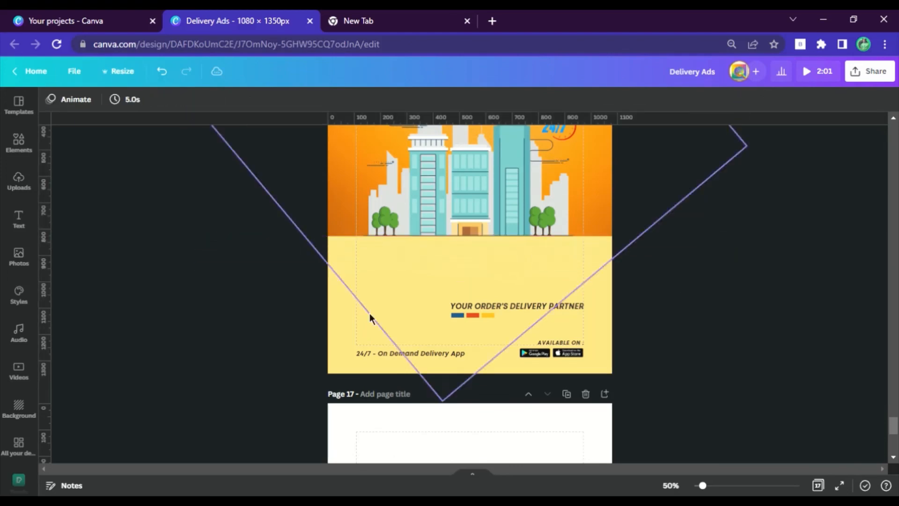
Step: Delete the pale yellow background from page 16
left_click(332, 348)
key("Delete")
left_click(723, 310)
scroll(724, 282, "up", 3)
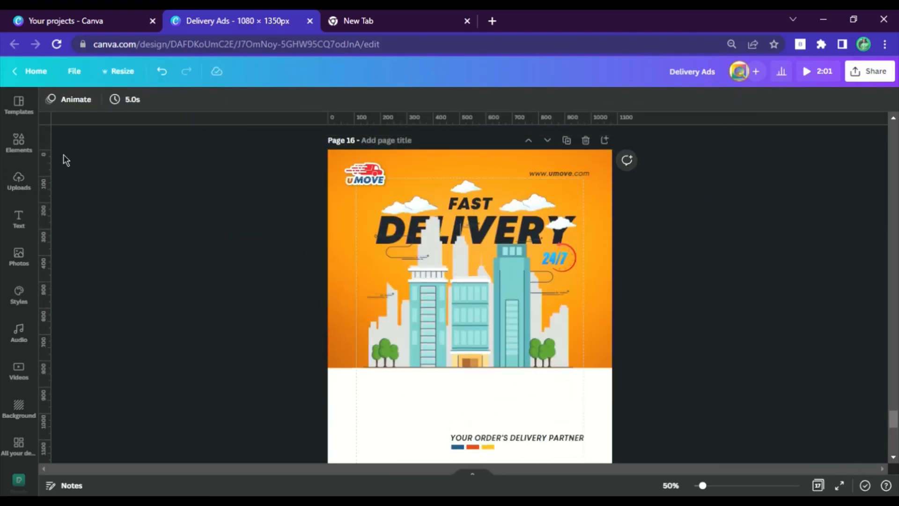
Step: Copy the yellow scooter rider doing a wheelie from page 13 onto the page 16 poster
scroll(358, 229, "up", 15)
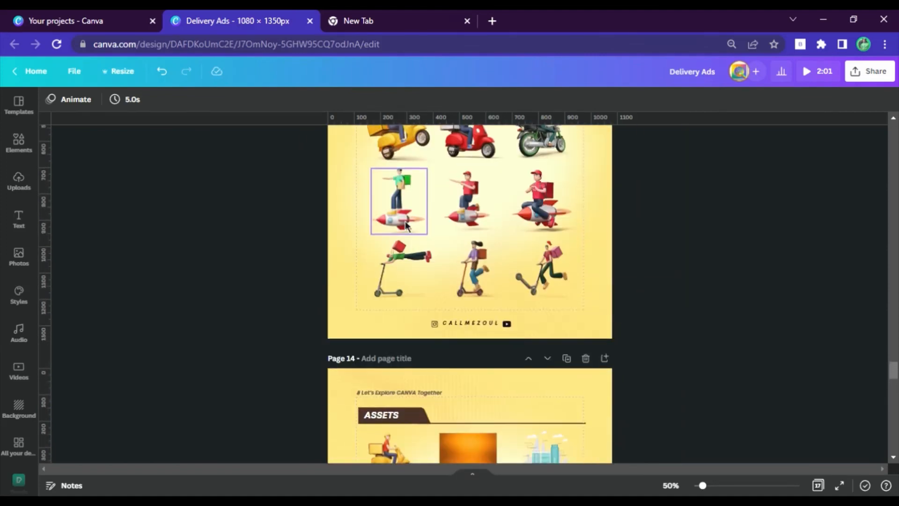
scroll(406, 225, "up", 4)
left_click(406, 324)
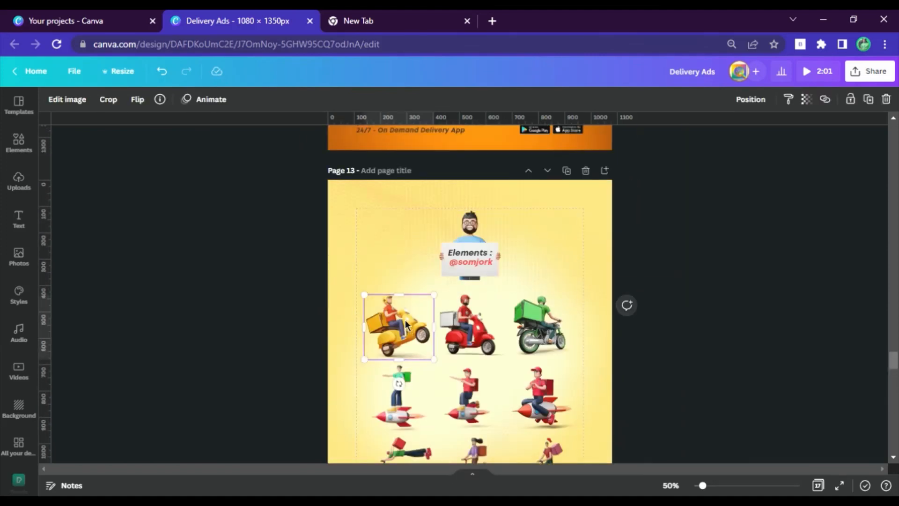
scroll(405, 320, "down", 18)
scroll(417, 324, "down", 4)
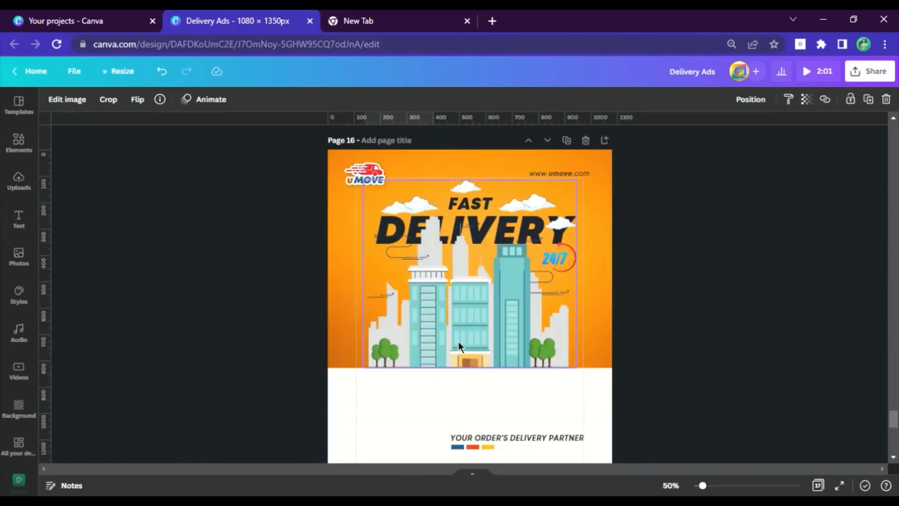
left_click(429, 380)
key("ctrl+v")
Step: Scale the wheelie scooter to about two-thirds of the page width and centre it in front of the buildings
left_click_drag(441, 333, 580, 464)
left_click_drag(511, 377, 507, 354)
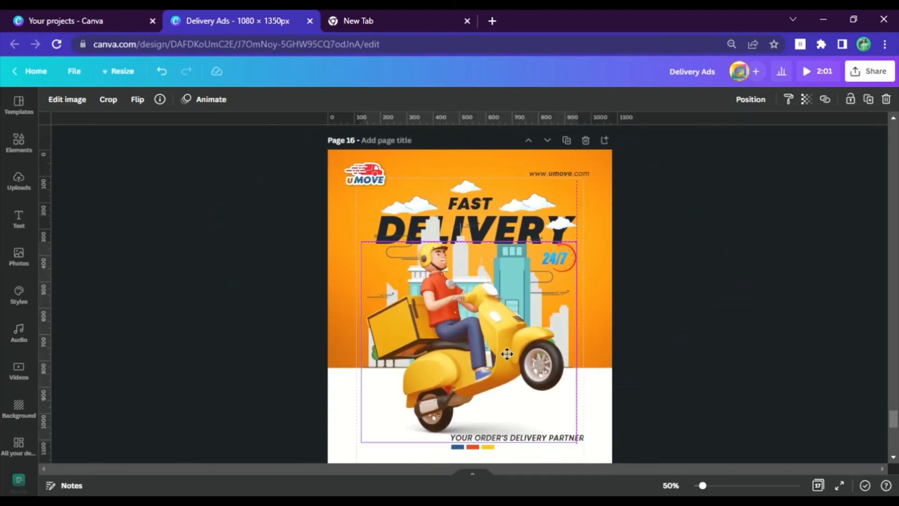
left_click_drag(577, 242, 554, 263)
left_click_drag(459, 356, 476, 350)
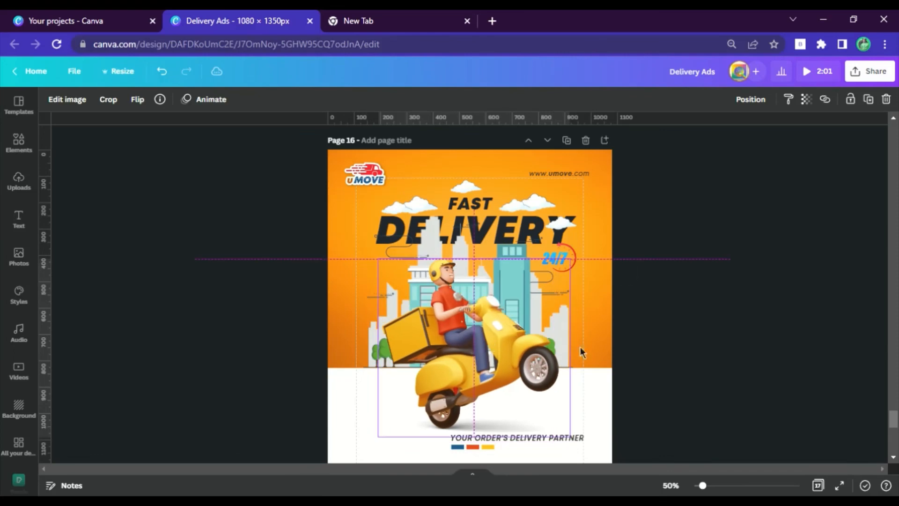
left_click(735, 307)
Step: Send page 16's orange background image behind the line pattern
scroll(734, 308, "down", 2)
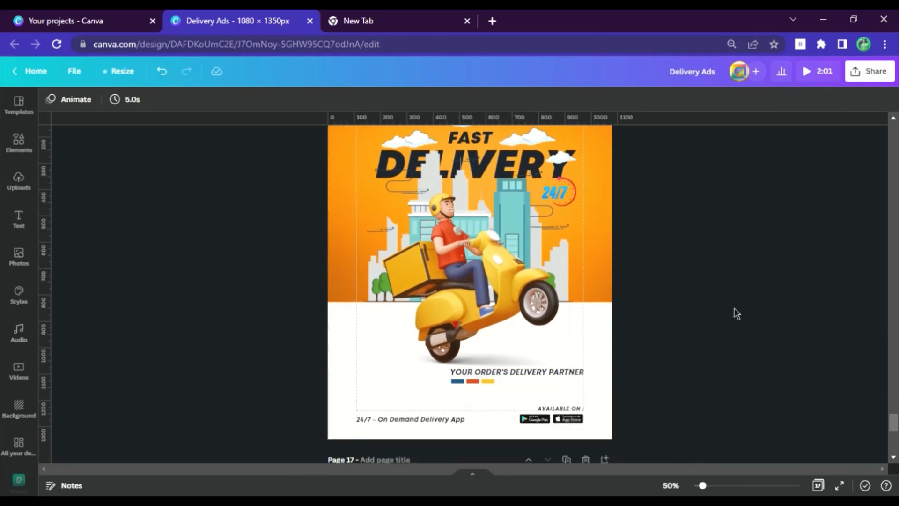
left_click(609, 262)
left_click(750, 99)
left_click(746, 347)
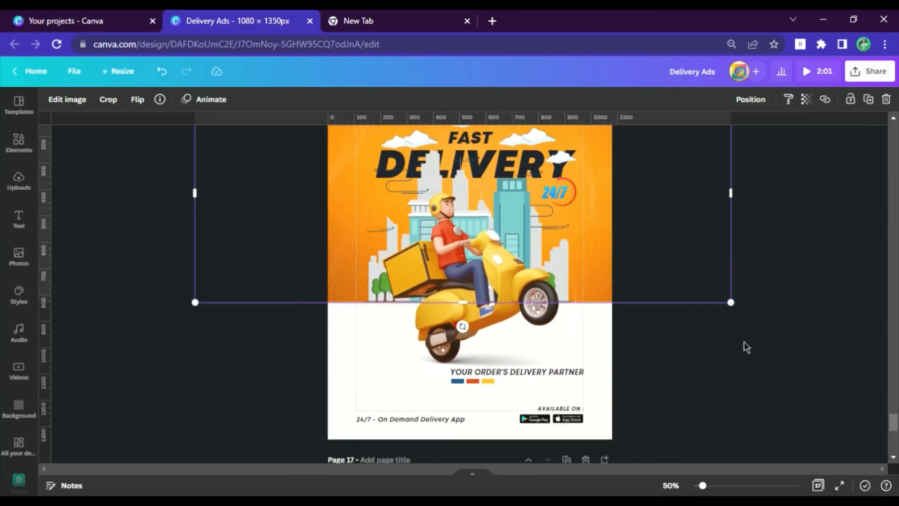
left_click(748, 338)
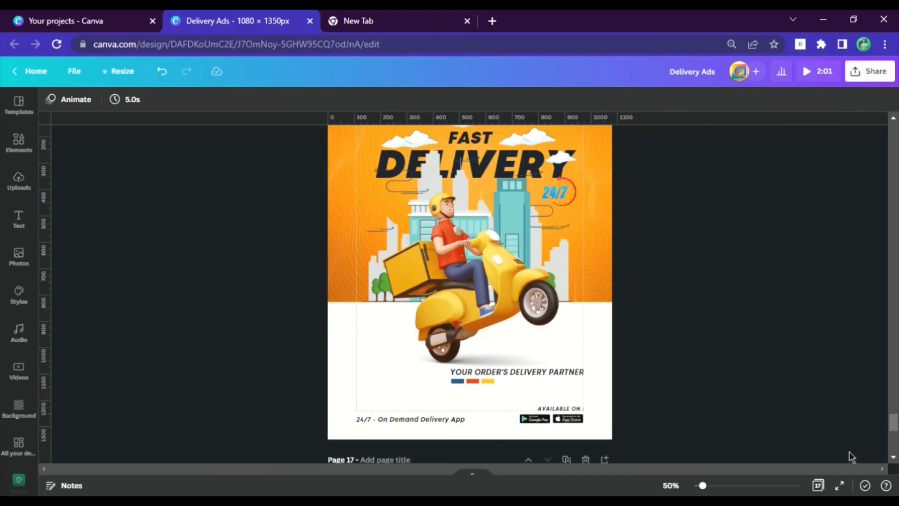